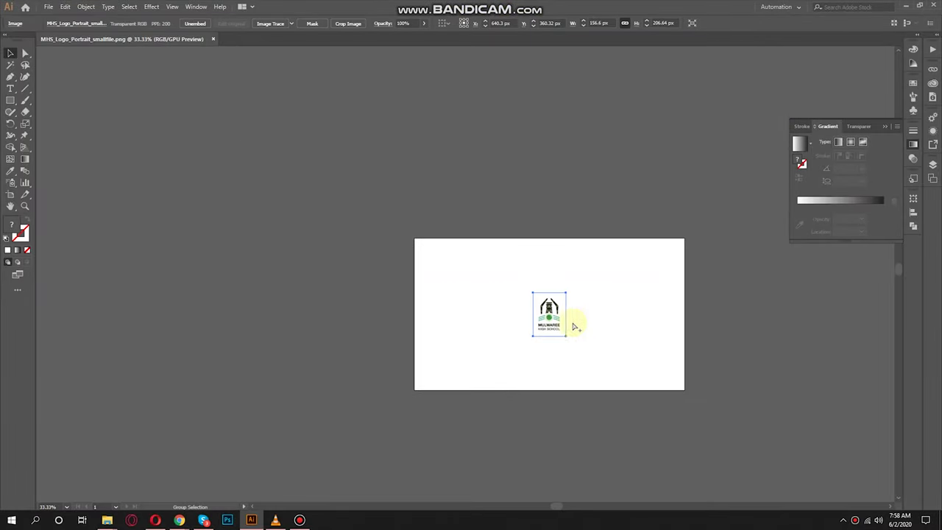
Move the placed logo image off the artboard, zoom in, and expand Layer 1 in Layers.
{"action": "left_click_drag", "start_coordinate": [559, 324], "coordinate": [294, 294]}
{"action": "key", "text": "ctrl+plus"}
{"action": "key", "text": "ctrl+plus"}
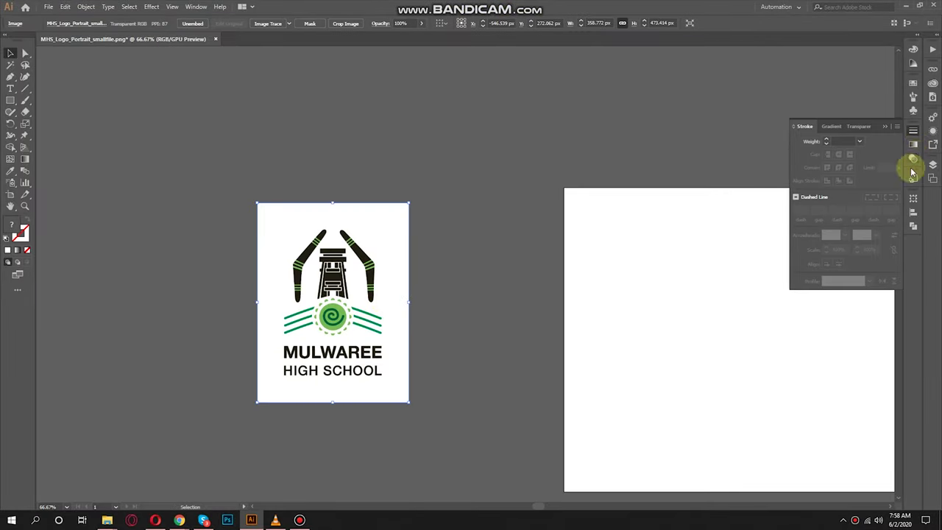
{"action": "left_click", "coordinate": [933, 164]}
{"action": "left_click", "coordinate": [836, 175]}
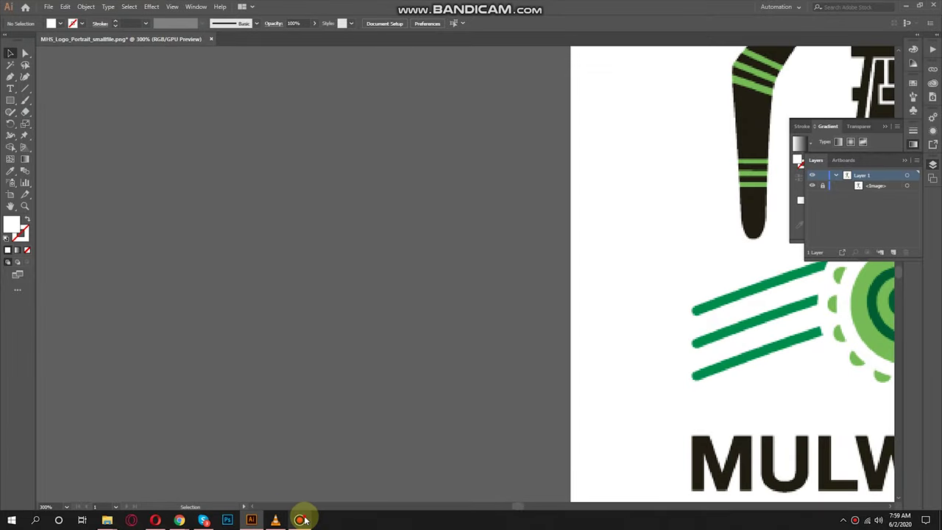
Trace the logo's central spiral with the Pen tool from its inner end outward.
{"action": "left_click", "coordinate": [251, 520]}
{"action": "left_click", "coordinate": [7, 112]}
{"action": "left_click", "coordinate": [384, 288]}
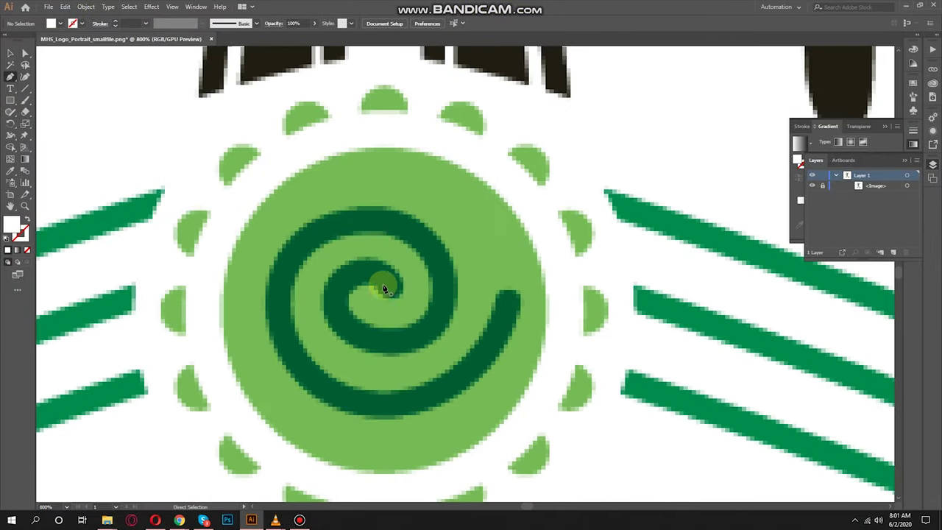
{"action": "left_click", "coordinate": [327, 294]}
{"action": "left_click_drag", "start_coordinate": [368, 339], "coordinate": [447, 289]}
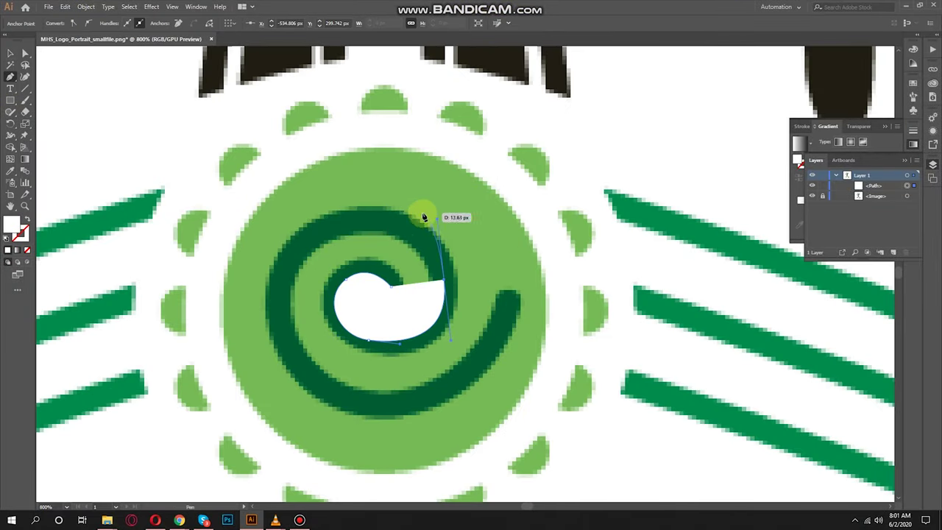
{"action": "left_click", "coordinate": [287, 238]}
{"action": "left_click_drag", "start_coordinate": [298, 363], "coordinate": [356, 425]}
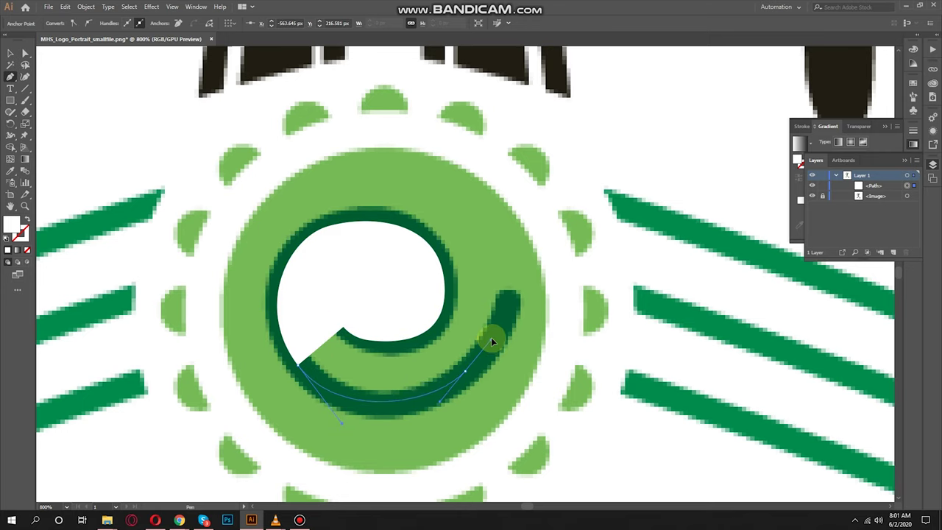
{"action": "left_click_drag", "start_coordinate": [493, 340], "coordinate": [507, 304]}
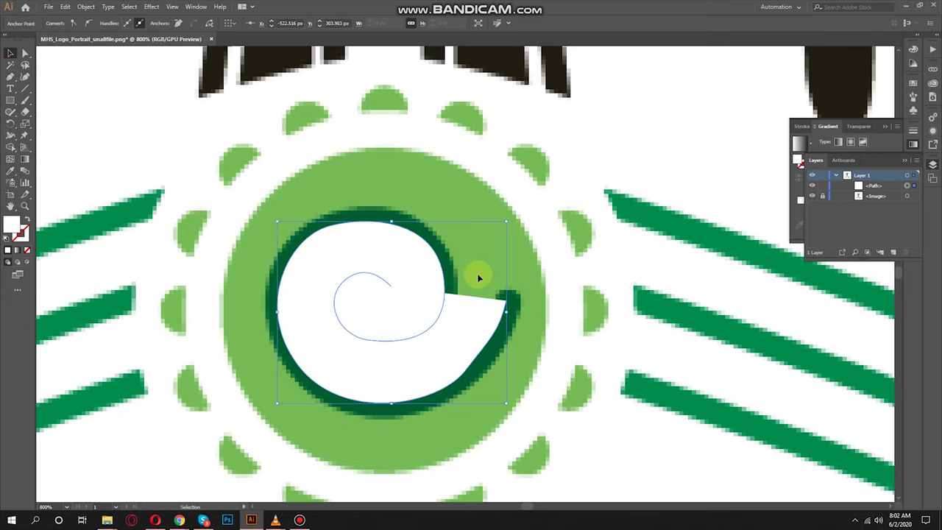
{"action": "scroll", "coordinate": [422, 391], "scroll_direction": "up", "scroll_amount": 1}
Turn the spiral into a white stroke, smooth its curves, and set 5 pt with rounded ends.
{"action": "key", "text": "shift+x"}
{"action": "left_click", "coordinate": [115, 23]}
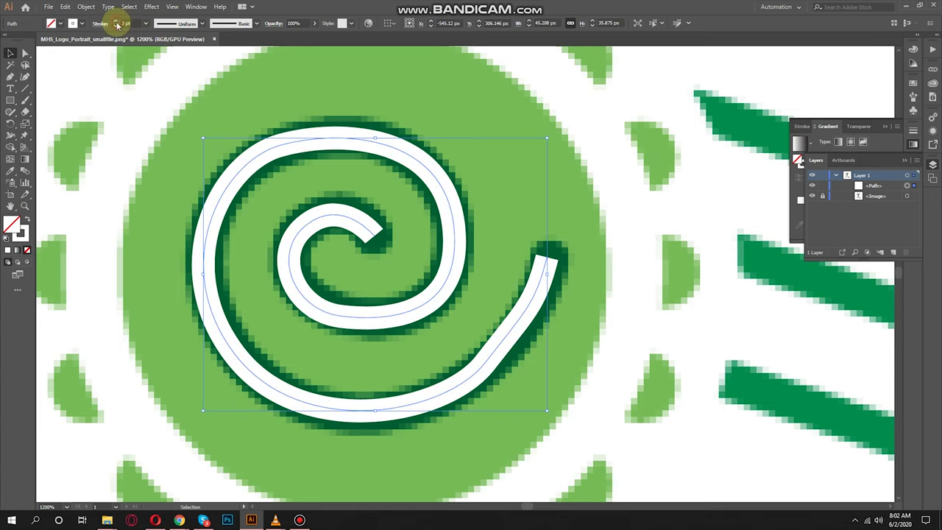
{"action": "left_click", "coordinate": [282, 201]}
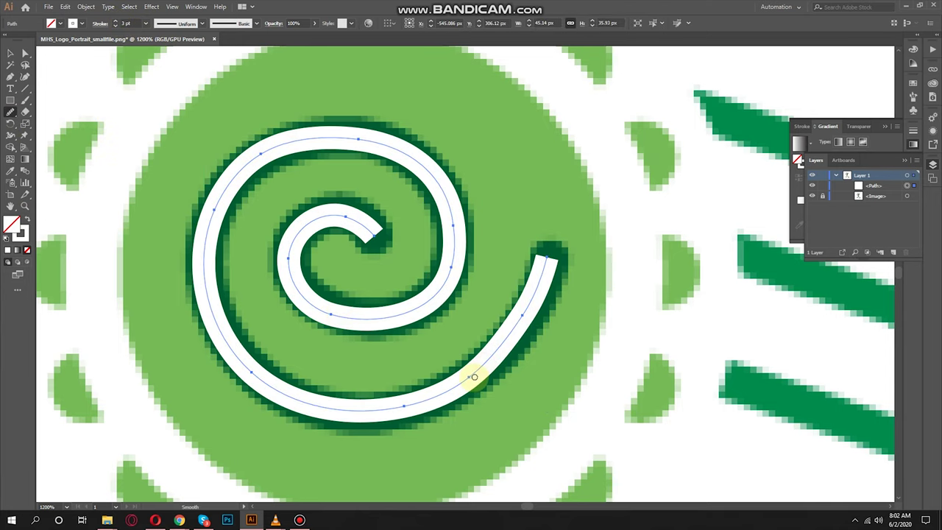
{"action": "left_click_drag", "start_coordinate": [474, 377], "coordinate": [516, 315]}
{"action": "left_click_drag", "start_coordinate": [261, 166], "coordinate": [245, 177]}
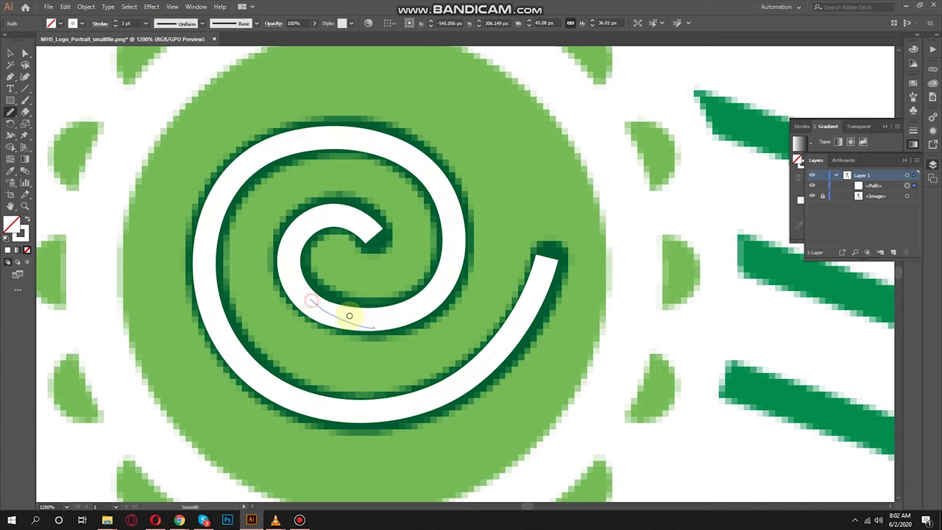
{"action": "left_click_drag", "start_coordinate": [349, 315], "coordinate": [360, 321]}
{"action": "left_click_drag", "start_coordinate": [326, 215], "coordinate": [311, 220]}
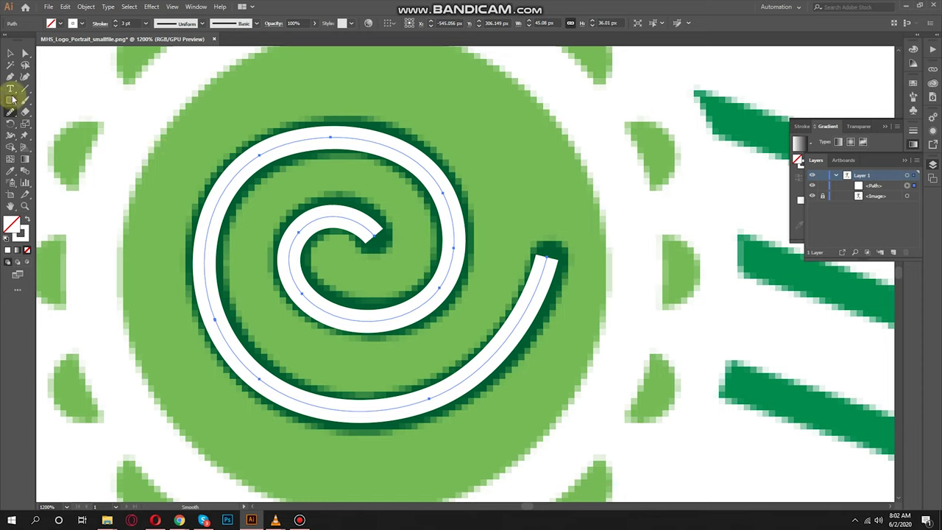
{"action": "left_click", "coordinate": [100, 24]}
{"action": "left_click", "coordinate": [30, 33]}
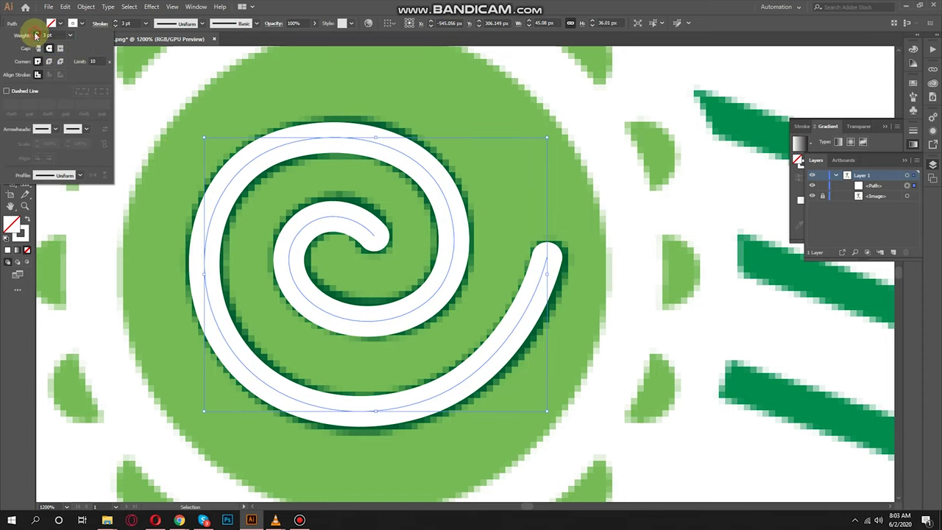
Draw a white-filled circle centred and scaled over the green disc.
{"action": "key", "text": "ctrl+minus"}
{"action": "left_click", "coordinate": [10, 108], "text": "alt"}
{"action": "scroll", "coordinate": [327, 203], "scroll_direction": "down", "scroll_amount": 1}
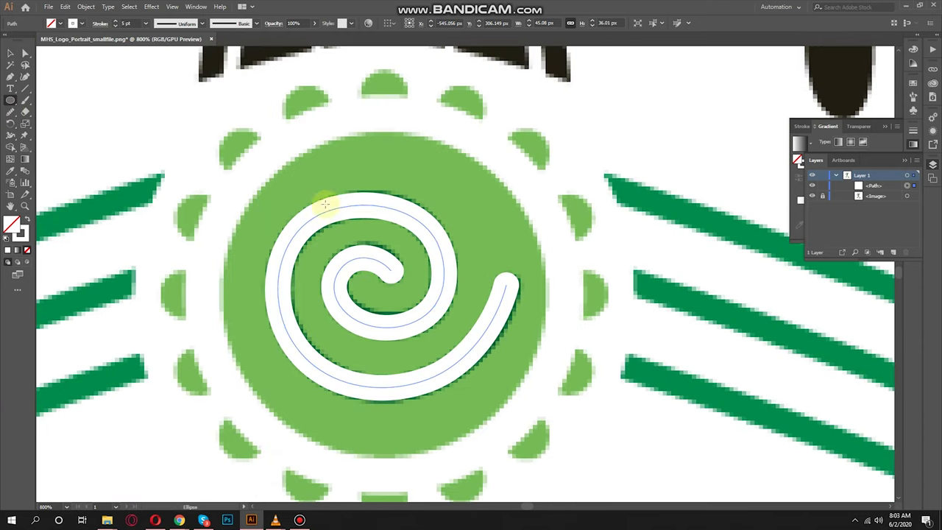
{"action": "left_click_drag", "start_coordinate": [254, 156], "coordinate": [552, 454]}
{"action": "key", "text": "shift+x"}
{"action": "left_click_drag", "start_coordinate": [463, 248], "coordinate": [449, 238]}
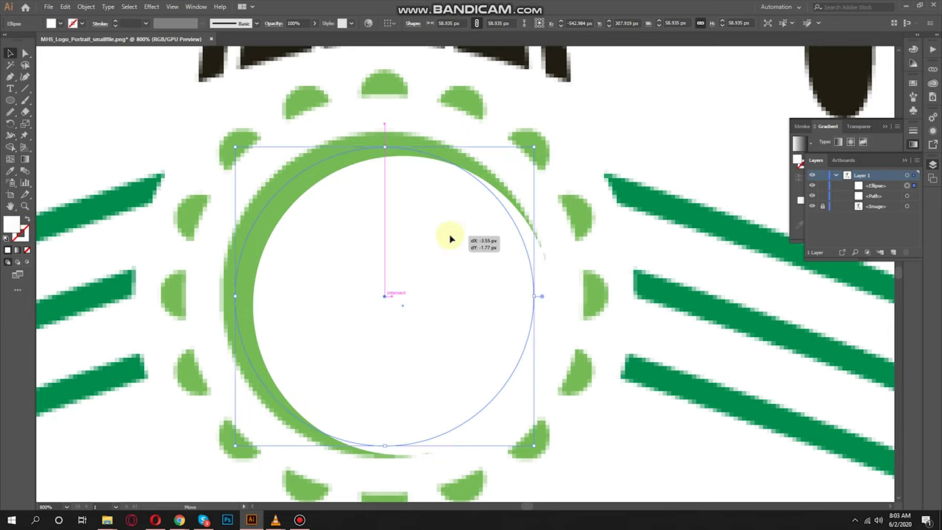
{"action": "mouse_move", "coordinate": [540, 154]}
{"action": "left_mouse_down"}
{"action": "mouse_move", "coordinate": [549, 129]}
{"action": "mouse_move", "coordinate": [545, 139]}
{"action": "mouse_move", "coordinate": [601, 95]}
{"action": "left_mouse_up"}
Paste a copy of the white circle in front and adjust its outline points.
{"action": "key", "text": "ctrl+c"}
{"action": "key", "text": "ctrl+f"}
{"action": "key", "text": "a"}
{"action": "left_click", "coordinate": [442, 264]}
{"action": "key", "text": "ctrl+0"}
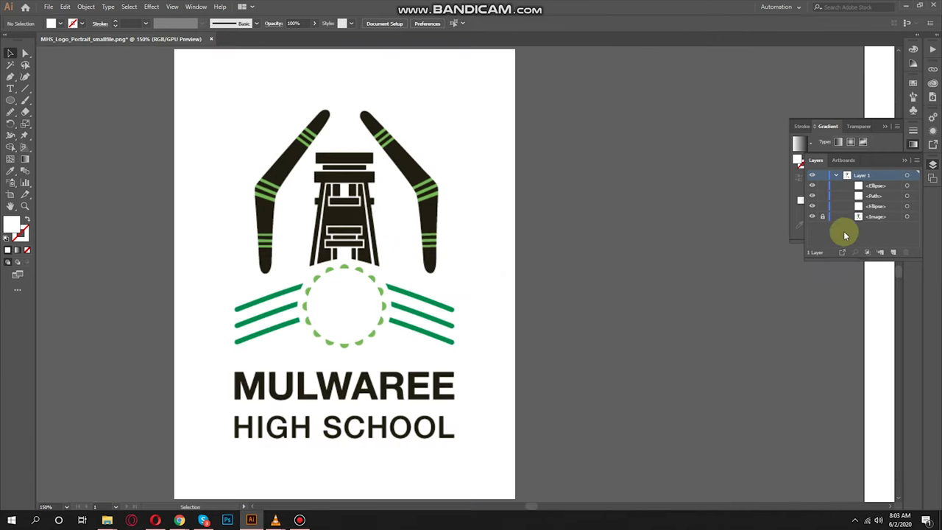
{"action": "left_click_drag", "start_coordinate": [841, 236], "coordinate": [658, 315]}
Draw a diagonal line ending at the top of the dotted circle and thicken its stroke to 6 pt.
{"action": "scroll", "coordinate": [262, 310], "scroll_direction": "up", "scroll_amount": 5}
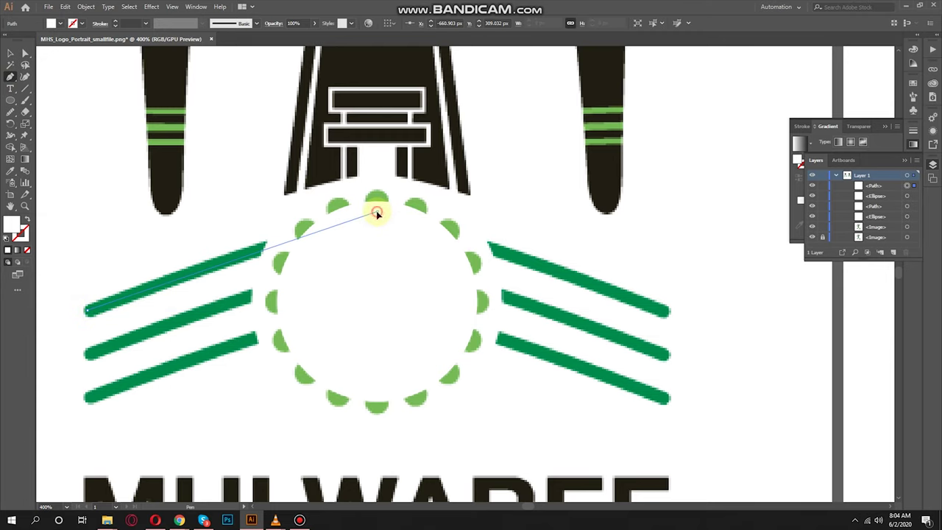
{"action": "left_click", "coordinate": [376, 212]}
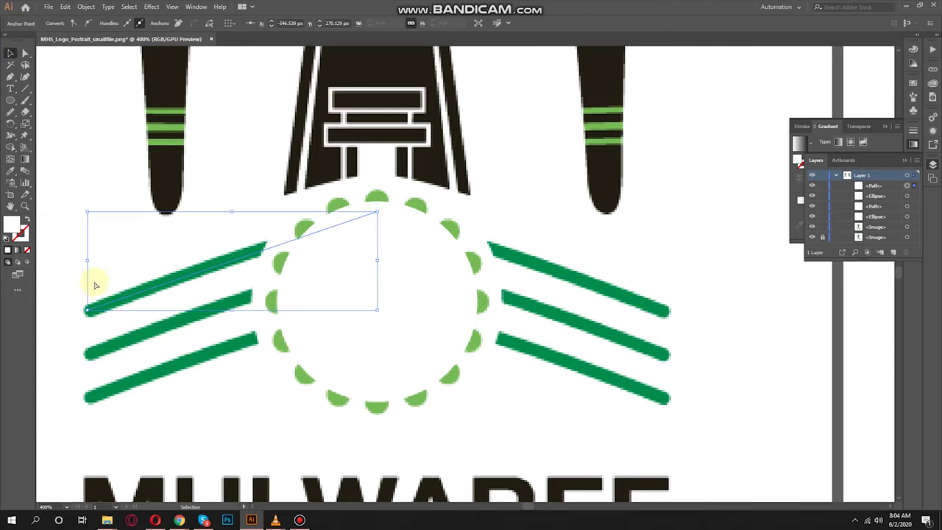
{"action": "scroll", "coordinate": [96, 285], "scroll_direction": "up", "scroll_amount": 1}
{"action": "left_click_drag", "start_coordinate": [512, 194], "coordinate": [515, 180]}
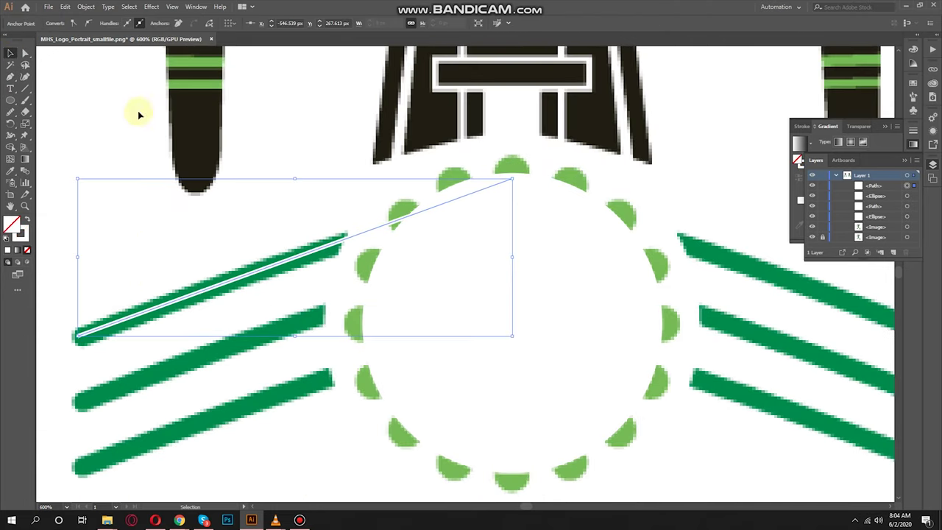
{"action": "left_click", "coordinate": [431, 262]}
{"action": "left_click", "coordinate": [211, 295]}
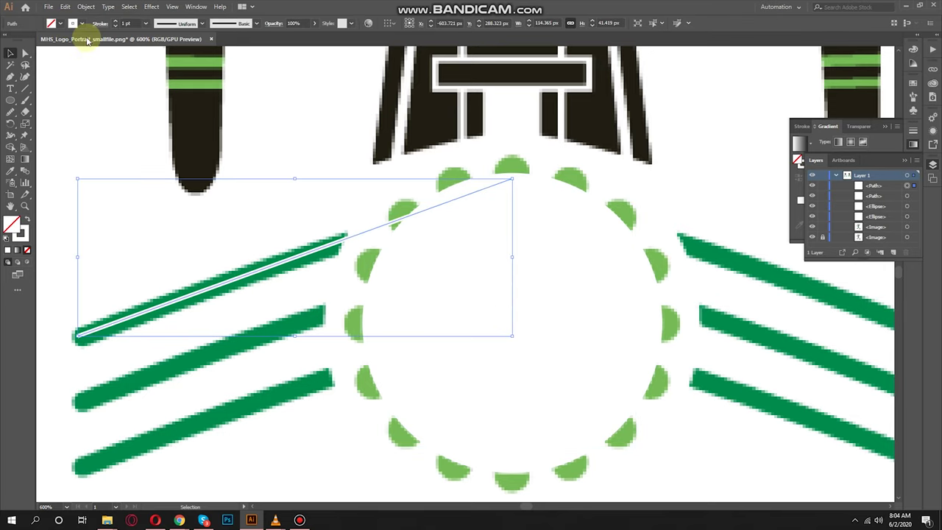
{"action": "left_click", "coordinate": [101, 22]}
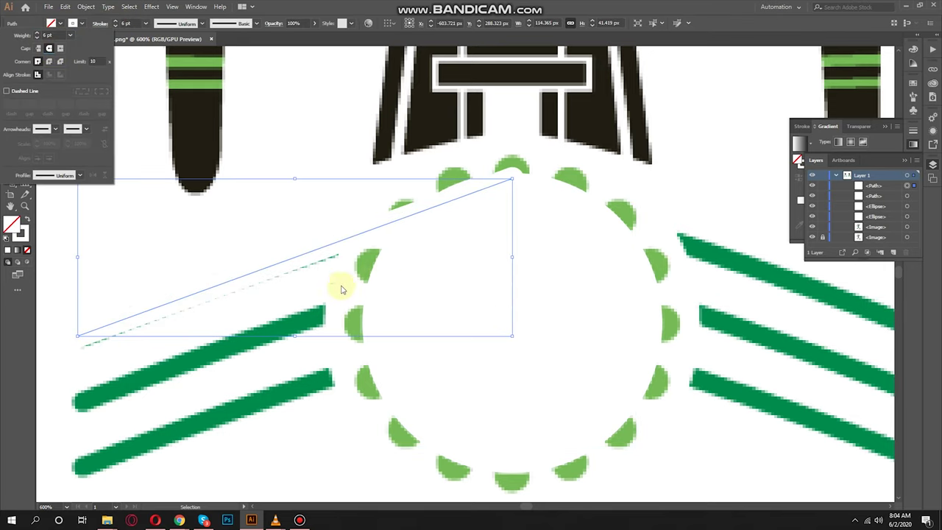
{"action": "scroll", "coordinate": [340, 289], "scroll_direction": "down", "scroll_amount": 1}
Reflect a copy of the line into a chevron and give its stroke the stripes' green.
{"action": "right_click", "coordinate": [320, 257]}
{"action": "left_click", "coordinate": [452, 439]}
{"action": "left_click", "coordinate": [420, 322]}
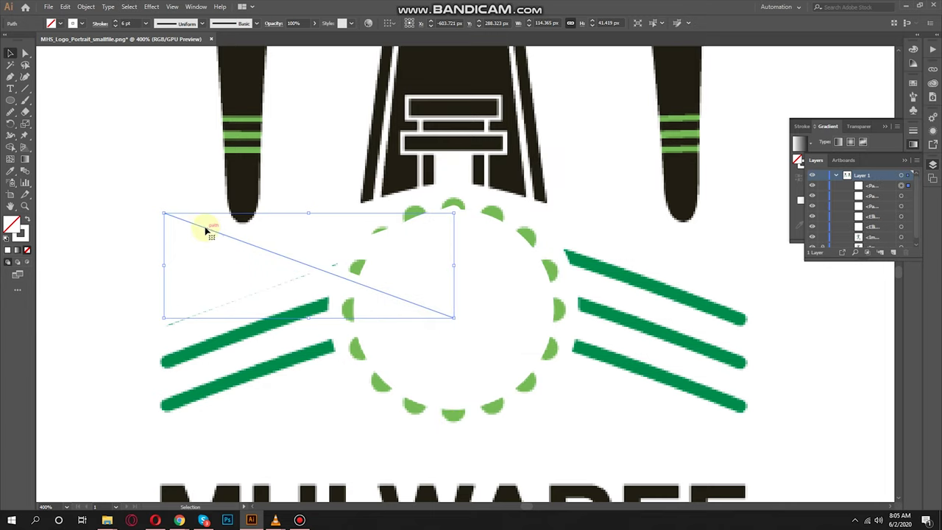
{"action": "scroll", "coordinate": [206, 230], "scroll_direction": "up", "scroll_amount": 3}
{"action": "scroll", "coordinate": [250, 307], "scroll_direction": "down", "scroll_amount": 3}
{"action": "scroll", "coordinate": [300, 280], "scroll_direction": "down", "scroll_amount": 1}
{"action": "key", "text": "i"}
{"action": "left_click", "coordinate": [420, 316]}
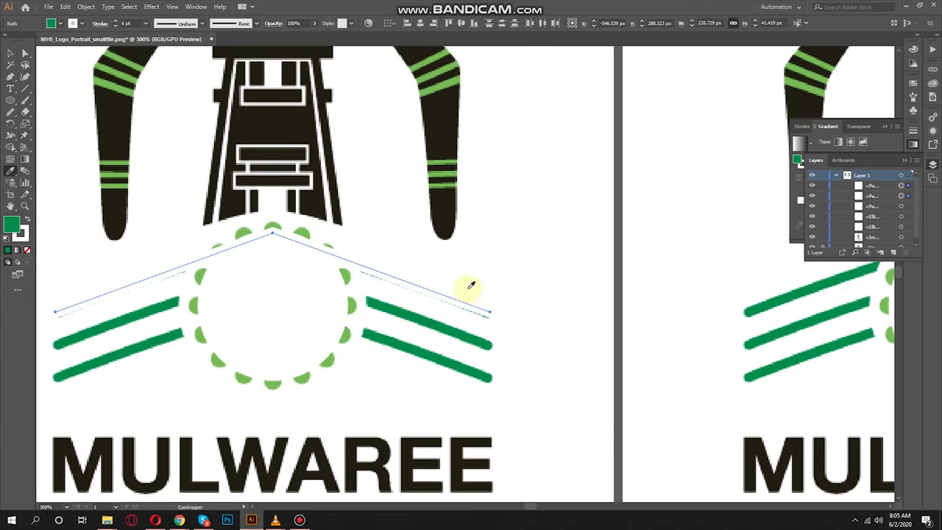
{"action": "key", "text": "shift+x"}
{"action": "scroll", "coordinate": [271, 221], "scroll_direction": "up", "scroll_amount": 5}
Check the chevron peak in outline view and attempt a Pathfinder merge, dismissing the no-result alert.
{"action": "key", "text": "ctrl+y"}
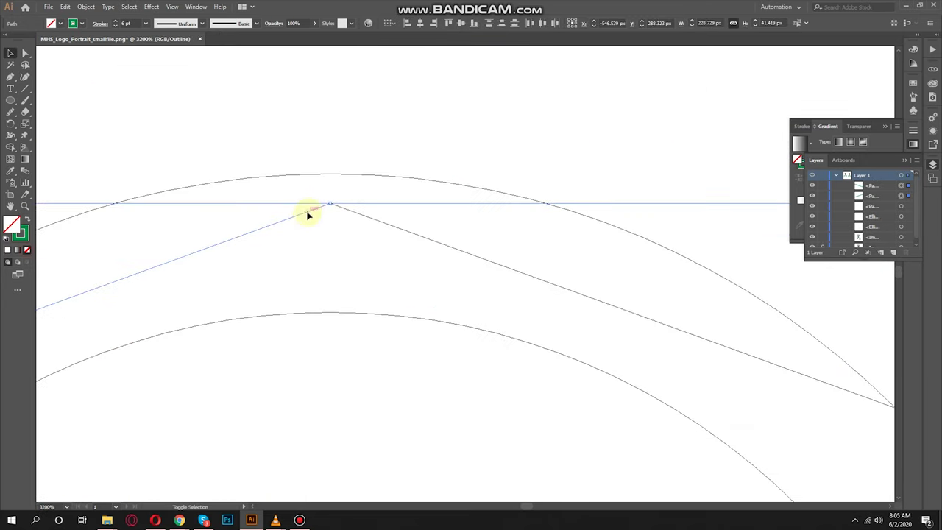
{"action": "key", "text": "v"}
{"action": "scroll", "coordinate": [419, 266], "scroll_direction": "down", "scroll_amount": 3}
{"action": "scroll", "coordinate": [419, 265], "scroll_direction": "down", "scroll_amount": 2}
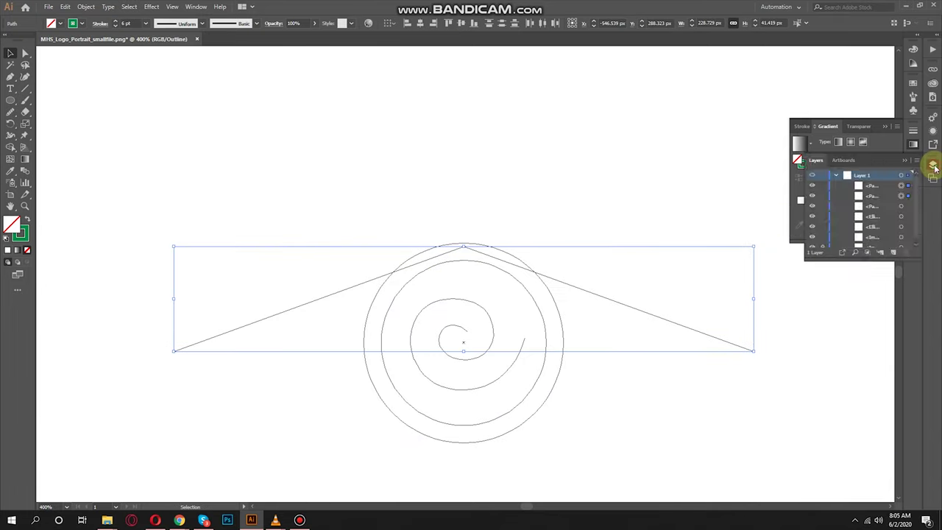
{"action": "left_click", "coordinate": [933, 167]}
{"action": "left_click", "coordinate": [798, 220]}
{"action": "left_click", "coordinate": [558, 271]}
{"action": "scroll", "coordinate": [412, 301], "scroll_direction": "up", "scroll_amount": 3}
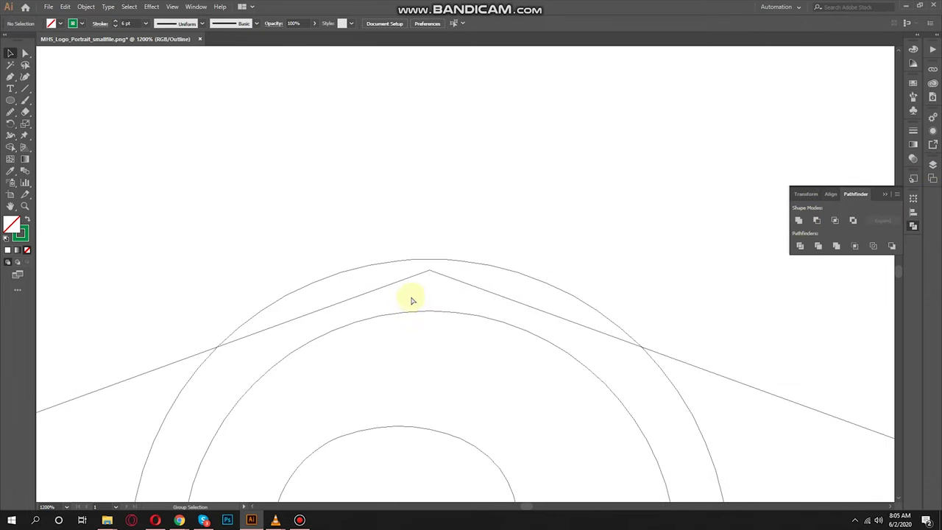
{"action": "key", "text": "ctrl+y"}
{"action": "scroll", "coordinate": [412, 300], "scroll_direction": "down", "scroll_amount": 3}
Alt-drag copies of the chevron downward to stack three green chevrons.
{"action": "left_click", "coordinate": [486, 263]}
{"action": "scroll", "coordinate": [513, 239], "scroll_direction": "up", "scroll_amount": 3}
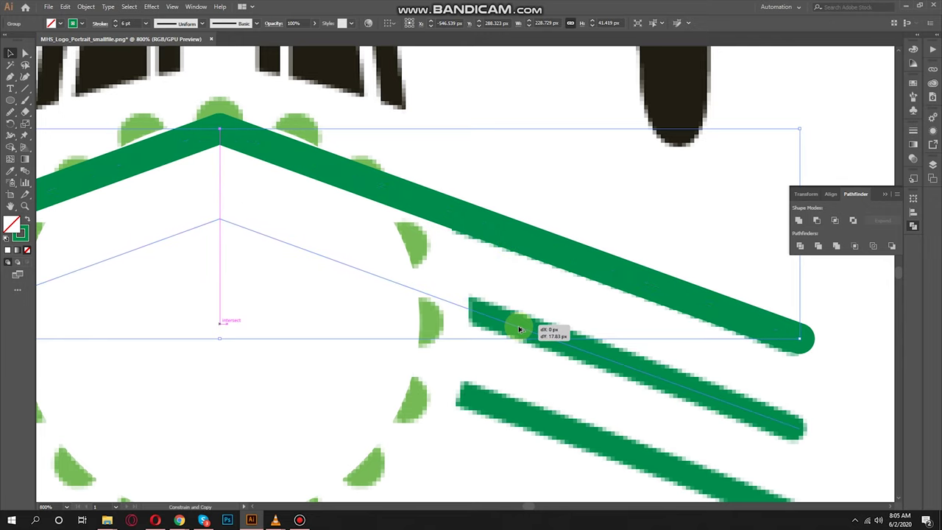
{"action": "left_click_drag", "start_coordinate": [519, 329], "coordinate": [519, 329]}
{"action": "scroll", "coordinate": [519, 329], "scroll_direction": "down", "scroll_amount": 3}
{"action": "scroll", "coordinate": [371, 304], "scroll_direction": "up", "scroll_amount": 3}
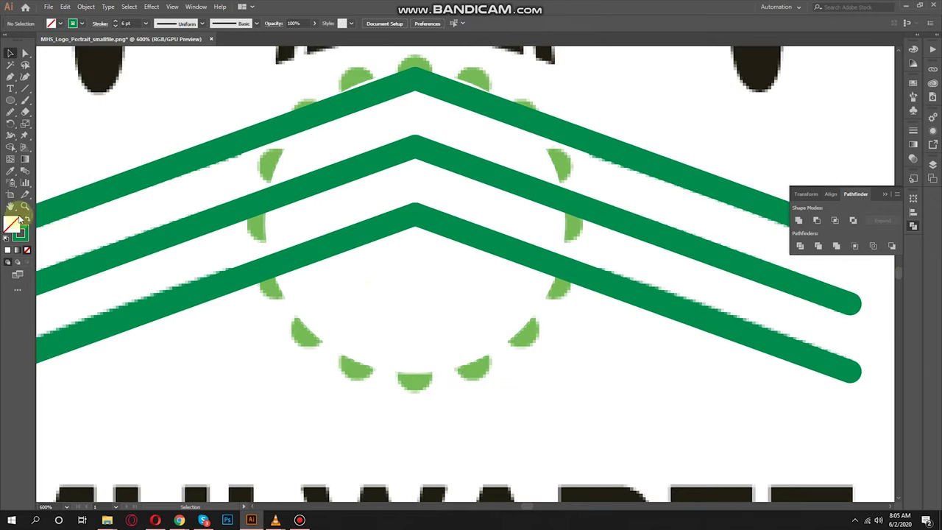
{"action": "key", "text": "l"}
{"action": "scroll", "coordinate": [420, 374], "scroll_direction": "up", "scroll_amount": 3}
Draw a green dot over the bottom ring dot and copy it to the top of the ring.
{"action": "left_click_drag", "start_coordinate": [421, 374], "coordinate": [452, 406]}
{"action": "key", "text": "shift+x"}
{"action": "scroll", "coordinate": [434, 390], "scroll_direction": "up", "scroll_amount": 2}
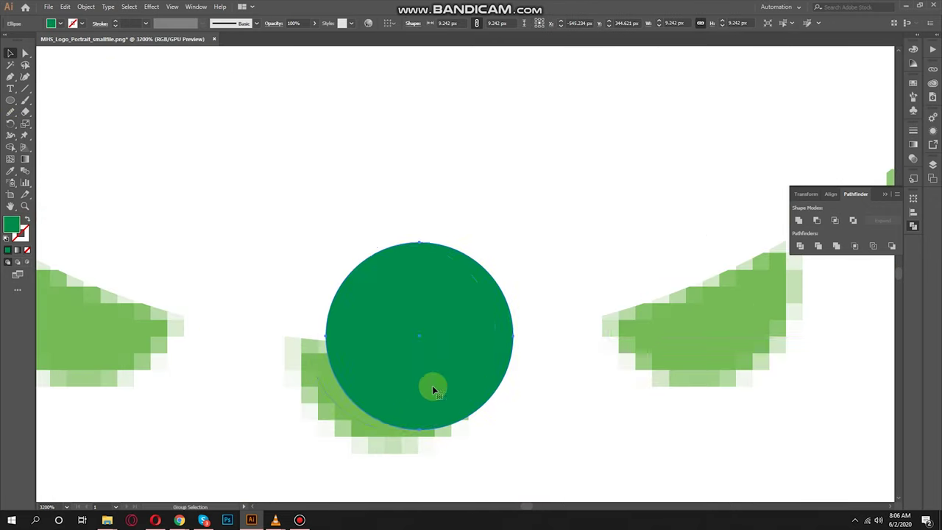
{"action": "key", "text": "v"}
{"action": "scroll", "coordinate": [462, 393], "scroll_direction": "down", "scroll_amount": 5}
{"action": "left_click_drag", "start_coordinate": [486, 104], "coordinate": [486, 104]}
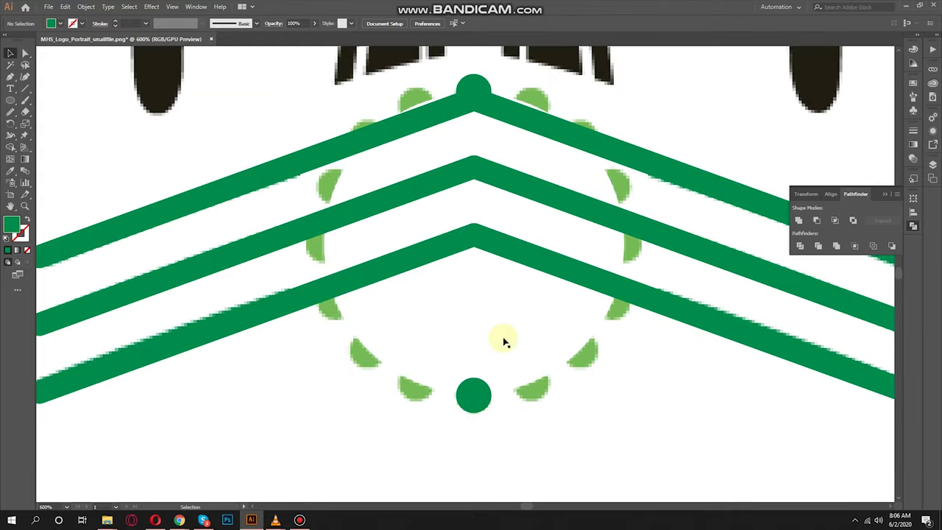
{"action": "scroll", "coordinate": [505, 341], "scroll_direction": "down", "scroll_amount": 3}
{"action": "scroll", "coordinate": [567, 317], "scroll_direction": "up", "scroll_amount": 3}
Check the dots' positions in outline view and select the top and bottom dots together.
{"action": "left_click", "coordinate": [383, 424]}
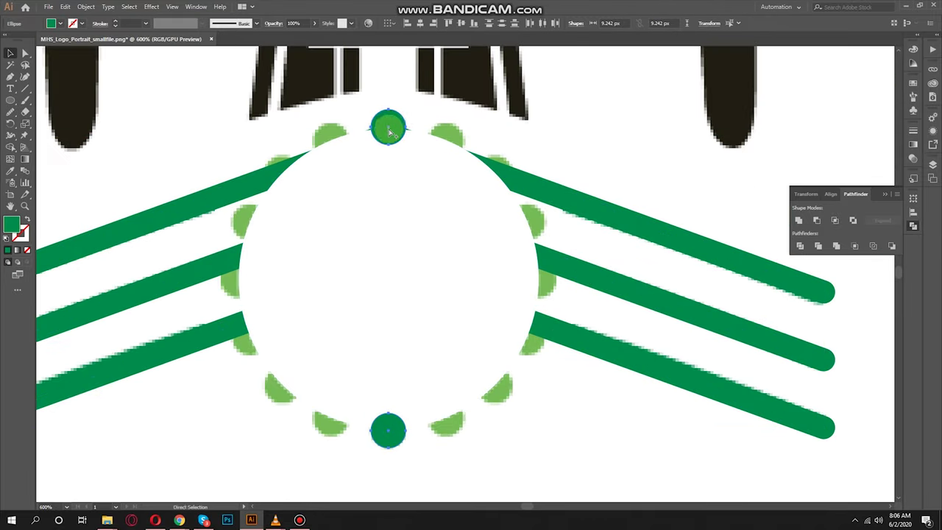
{"action": "key", "text": "ctrl+y"}
{"action": "scroll", "coordinate": [390, 131], "scroll_direction": "up", "scroll_amount": 5}
{"action": "key", "text": "v"}
{"action": "scroll", "coordinate": [415, 126], "scroll_direction": "down", "scroll_amount": 3}
{"action": "scroll", "coordinate": [415, 126], "scroll_direction": "up", "scroll_amount": 3}
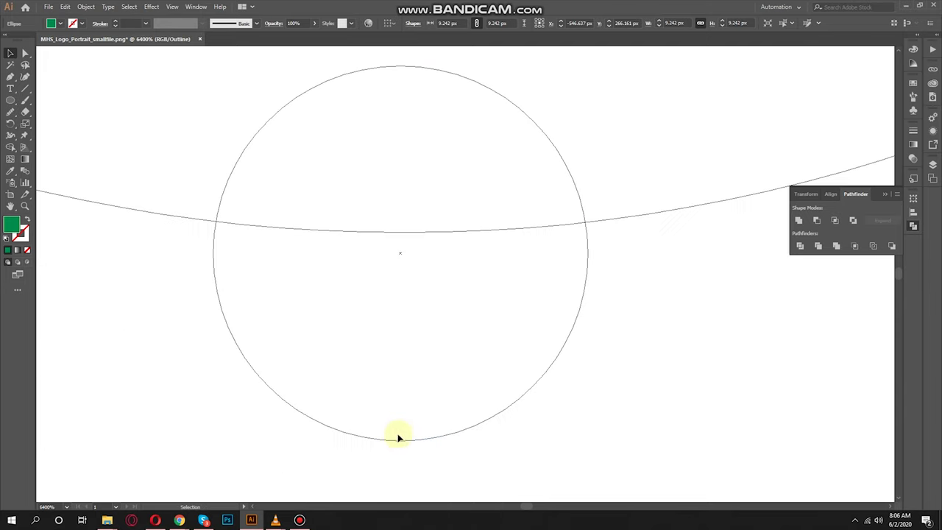
{"action": "scroll", "coordinate": [401, 256], "scroll_direction": "down", "scroll_amount": 5}
{"action": "key", "text": "ctrl+y"}
{"action": "scroll", "coordinate": [505, 422], "scroll_direction": "up", "scroll_amount": 2}
{"action": "left_click", "coordinate": [406, 137], "text": "shift"}
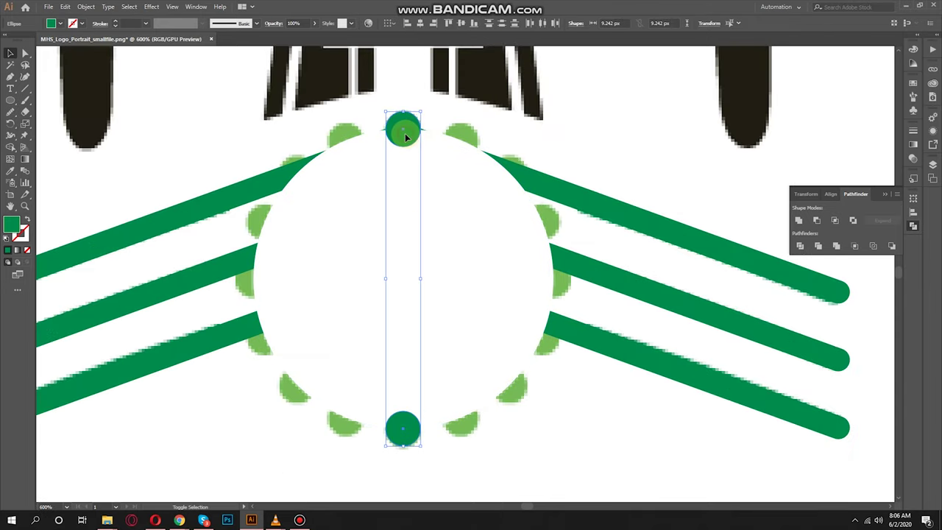
{"action": "left_click", "coordinate": [404, 425], "text": "shift"}
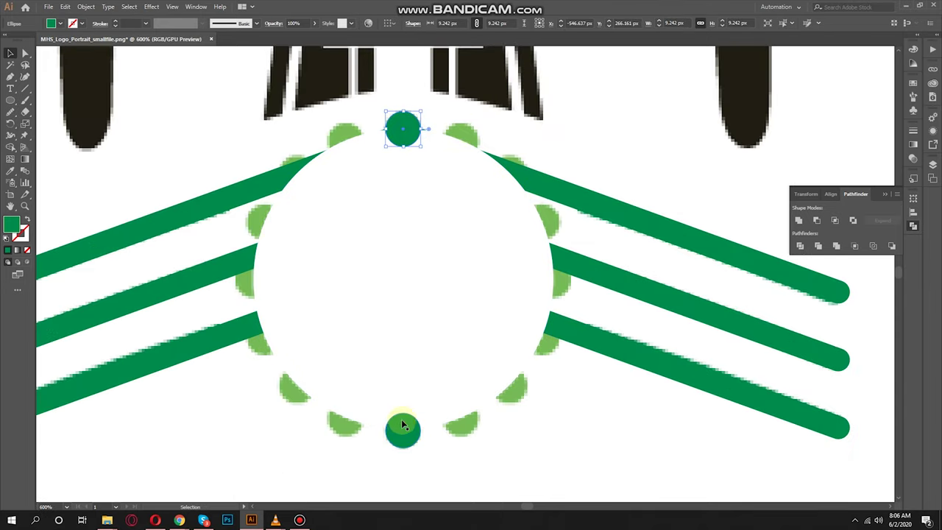
{"action": "key", "text": "ctrl+y"}
{"action": "key", "text": "ctrl+y"}
{"action": "left_click", "coordinate": [403, 134], "text": "shift"}
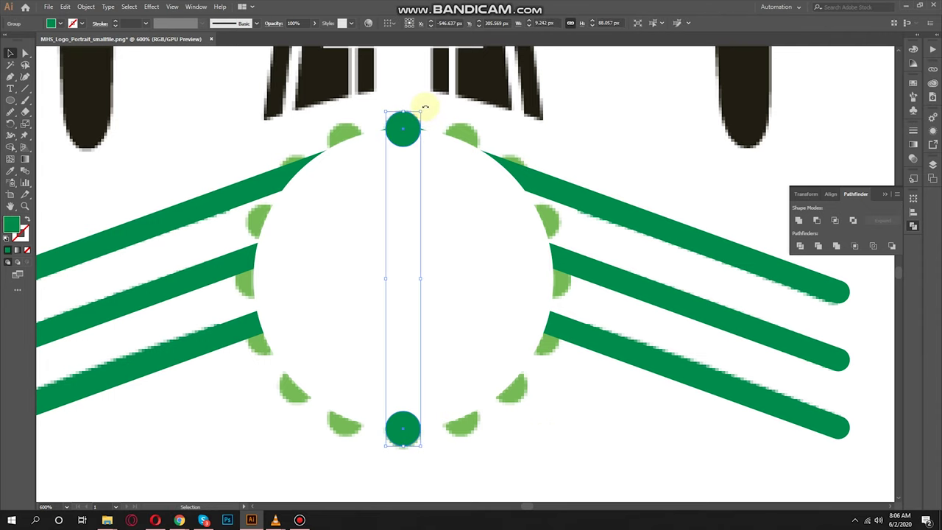
Rotate a copy of the dot pair clockwise around the ring centre, undoing trial moves.
{"action": "left_click_drag", "start_coordinate": [460, 127], "coordinate": [480, 140]}
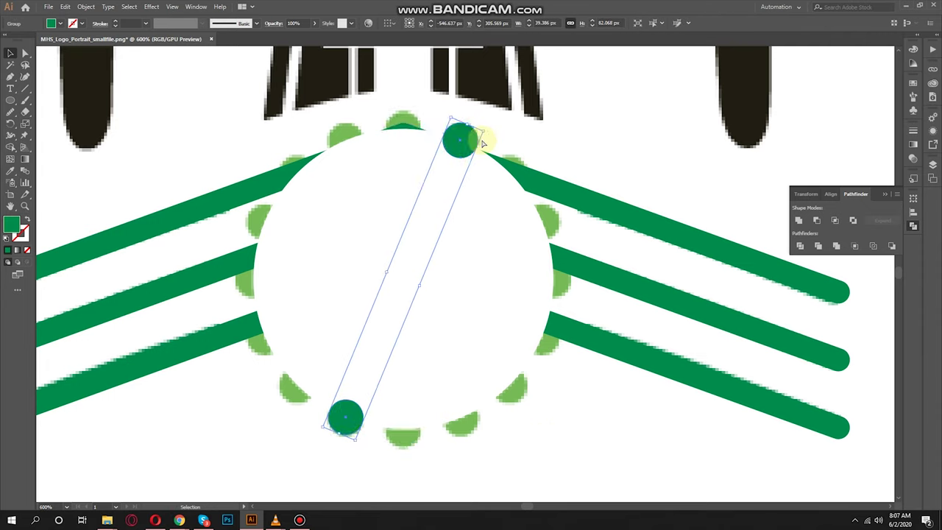
{"action": "key", "text": "ctrl+z"}
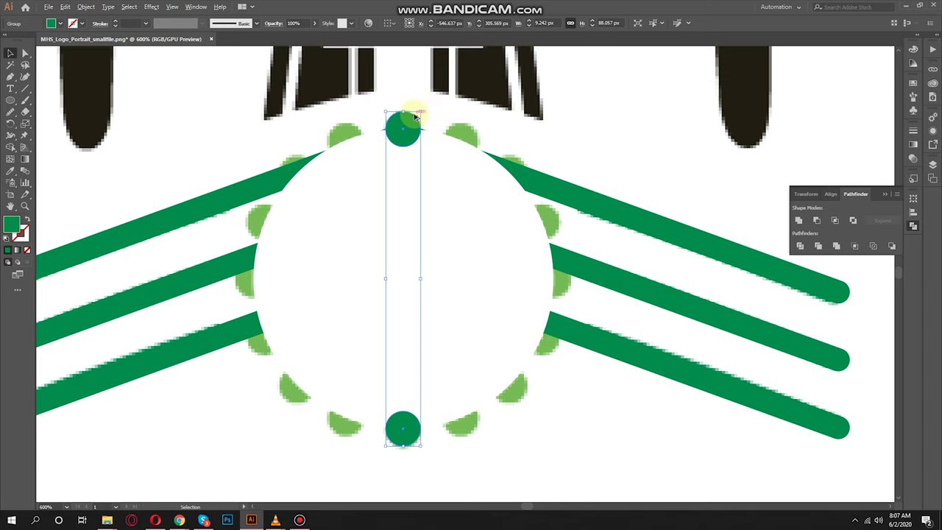
{"action": "left_click_drag", "start_coordinate": [416, 116], "coordinate": [416, 116]}
{"action": "key", "text": "ctrl+z"}
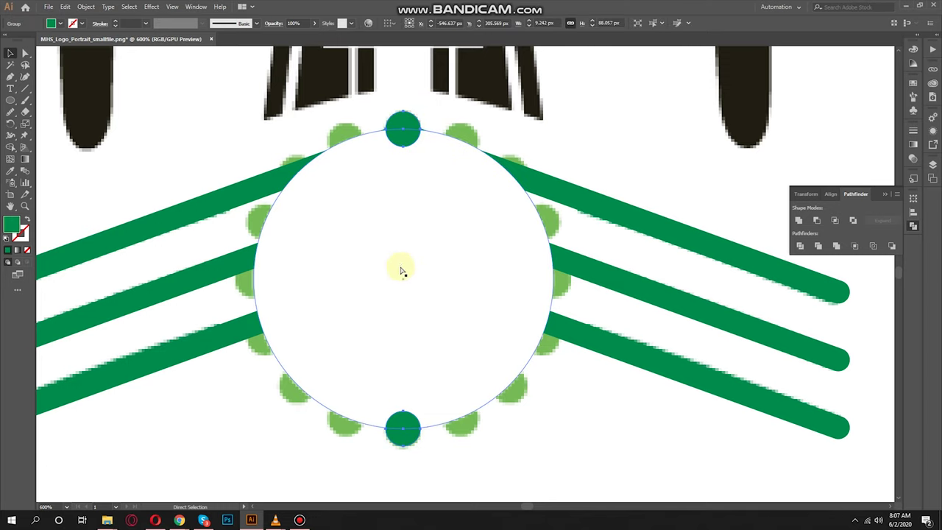
{"action": "left_click_drag", "start_coordinate": [424, 110], "coordinate": [496, 148]}
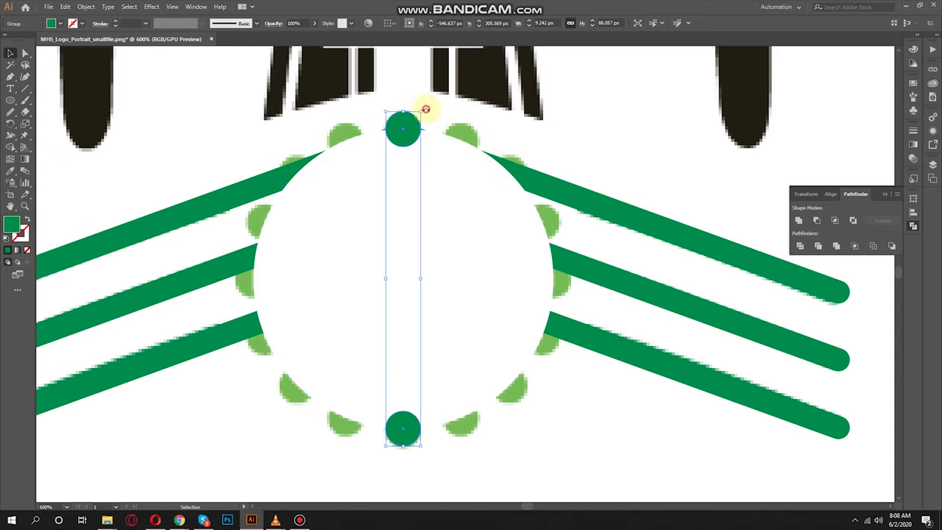
{"action": "left_click_drag", "start_coordinate": [425, 109], "coordinate": [488, 133]}
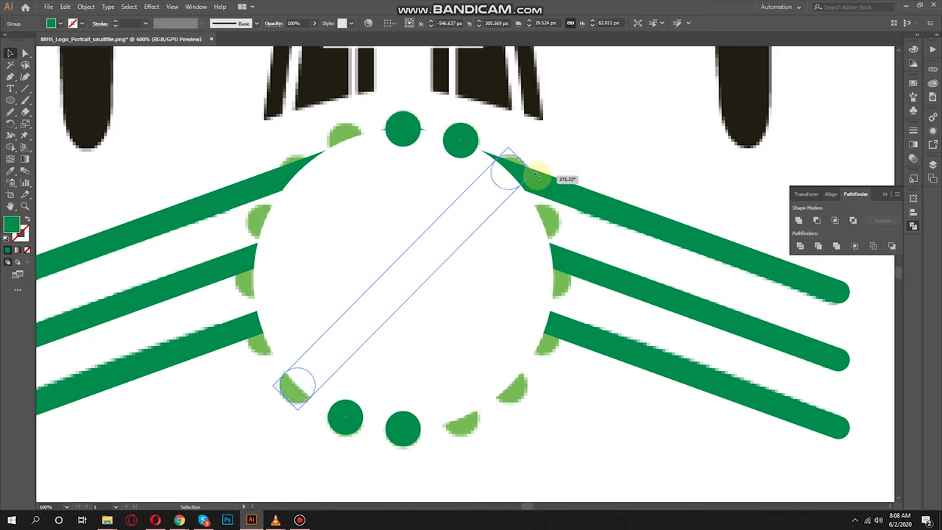
{"action": "mouse_move", "coordinate": [528, 163]}
{"action": "left_mouse_down"}
{"action": "mouse_move", "coordinate": [532, 156]}
{"action": "mouse_move", "coordinate": [542, 168]}
{"action": "mouse_move", "coordinate": [569, 221]}
{"action": "mouse_move", "coordinate": [590, 296]}
{"action": "mouse_move", "coordinate": [564, 361]}
{"action": "left_mouse_up"}
{"action": "key", "text": "ctrl+z"}
{"action": "key", "text": "ctrl+shift+z"}
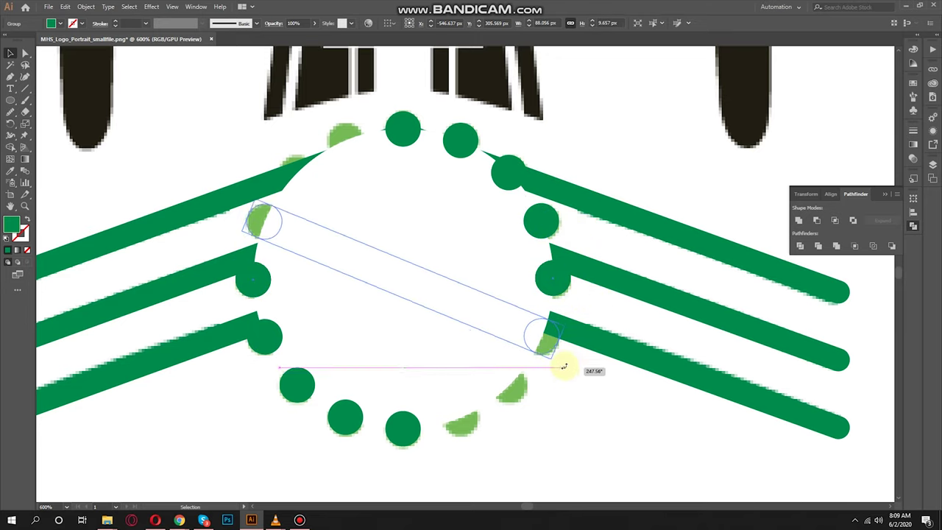
Add two more rotated copies of the dot pair to complete the ring, then select it.
{"action": "left_click_drag", "start_coordinate": [567, 284], "coordinate": [525, 414]}
{"action": "left_click_drag", "start_coordinate": [553, 286], "coordinate": [515, 431]}
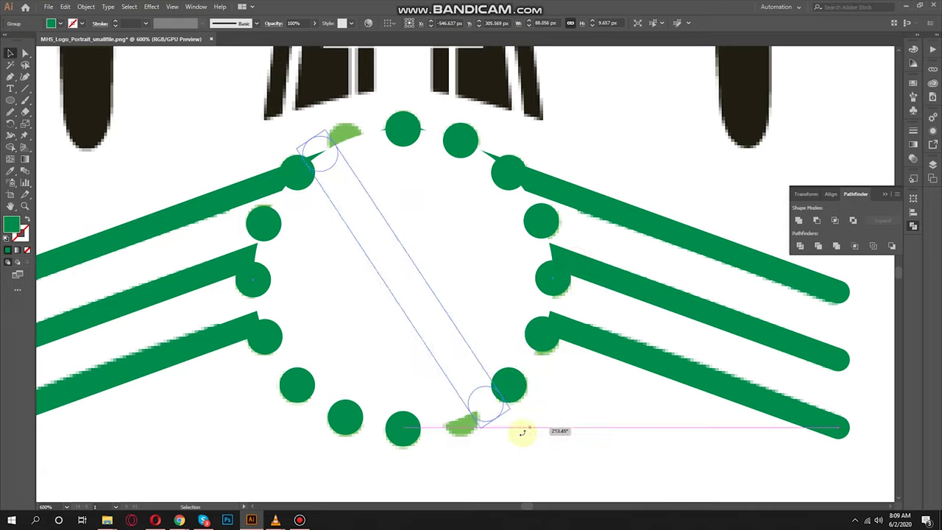
{"action": "key", "text": "ctrl+minus"}
{"action": "key", "text": "ctrl+minus"}
{"action": "key", "text": "ctrl+minus"}
{"action": "key", "text": "ctrl+plus"}
{"action": "key", "text": "ctrl+plus"}
{"action": "key", "text": "ctrl+plus"}
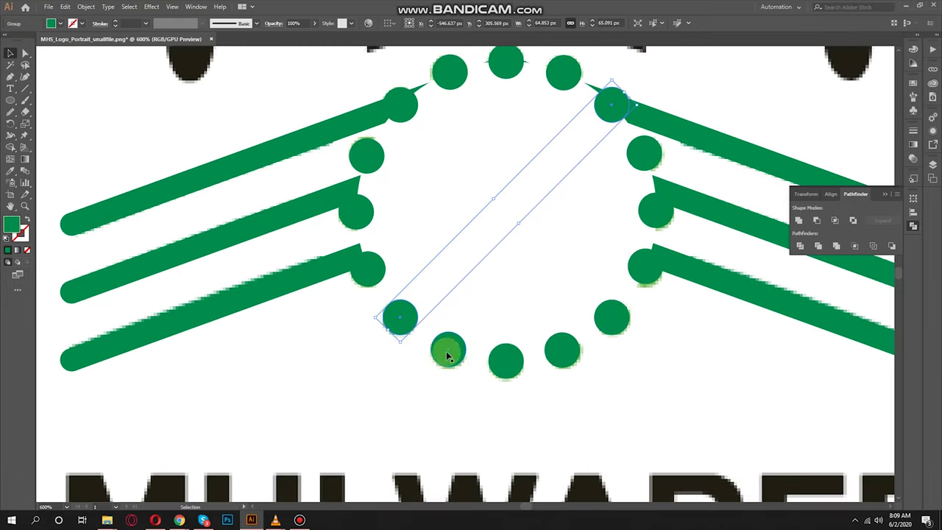
{"action": "left_click", "coordinate": [404, 320], "text": "shift"}
Colour the ring dots light green with the Eyedropper.
{"action": "key", "text": "ctrl+minus"}
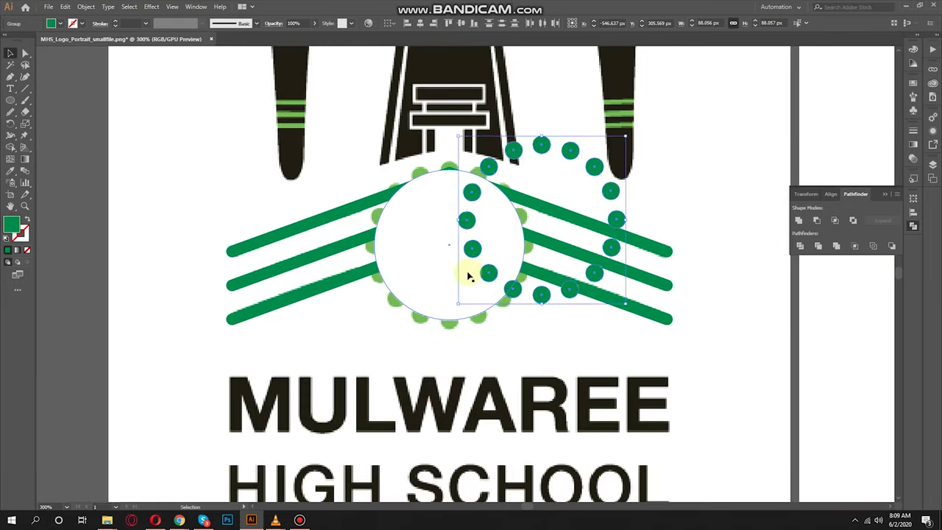
{"action": "key", "text": "i"}
{"action": "left_click", "coordinate": [869, 319]}
{"action": "key", "text": "ctrl+plus"}
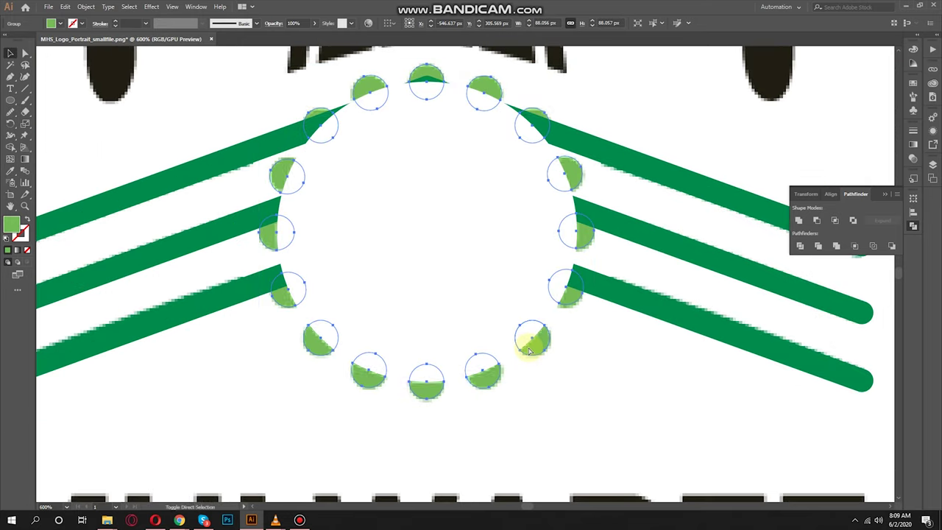
{"action": "key", "text": "v"}
{"action": "left_click", "coordinate": [724, 375]}
{"action": "key", "text": "ctrl+minus"}
{"action": "key", "text": "ctrl+plus"}
{"action": "key", "text": "ctrl+plus"}
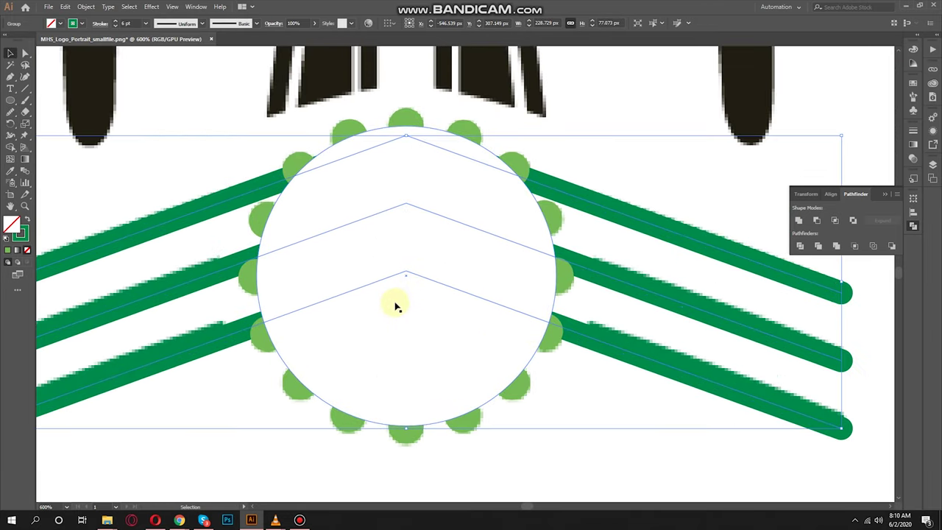
Give the spiral a dark green stroke and fill the white circle with light green.
{"action": "left_click", "coordinate": [394, 305]}
{"action": "left_click", "coordinate": [10, 171]}
{"action": "left_click", "coordinate": [550, 322]}
{"action": "key", "text": "ctrl+minus"}
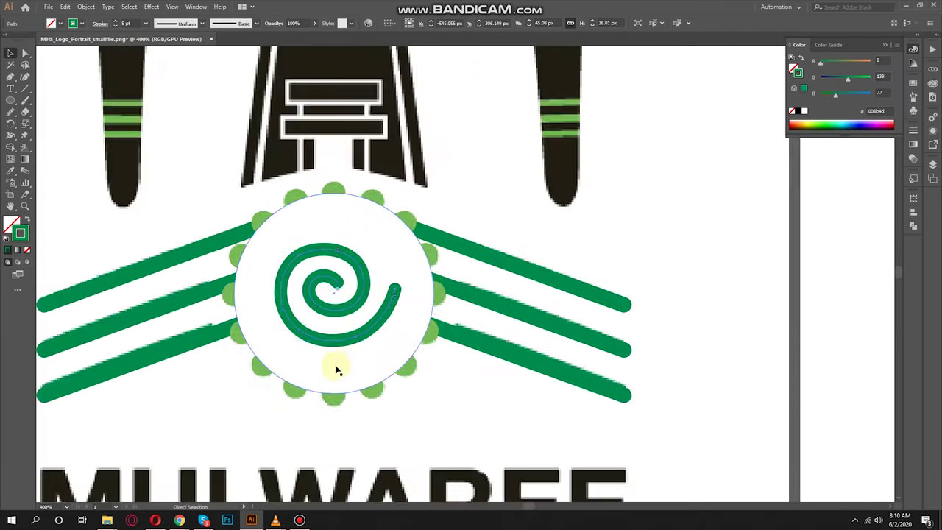
{"action": "left_click", "coordinate": [265, 301]}
{"action": "key", "text": "ctrl+y"}
{"action": "key", "text": "ctrl+y"}
{"action": "key", "text": "ctrl+plus"}
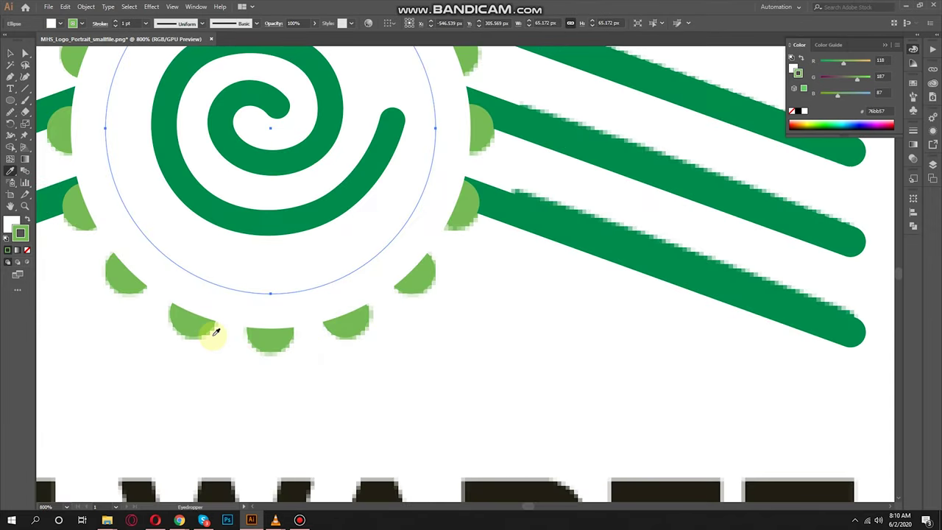
{"action": "left_click", "coordinate": [351, 326]}
{"action": "key", "text": "v"}
{"action": "key", "text": "ctrl+minus"}
{"action": "key", "text": "ctrl+minus"}
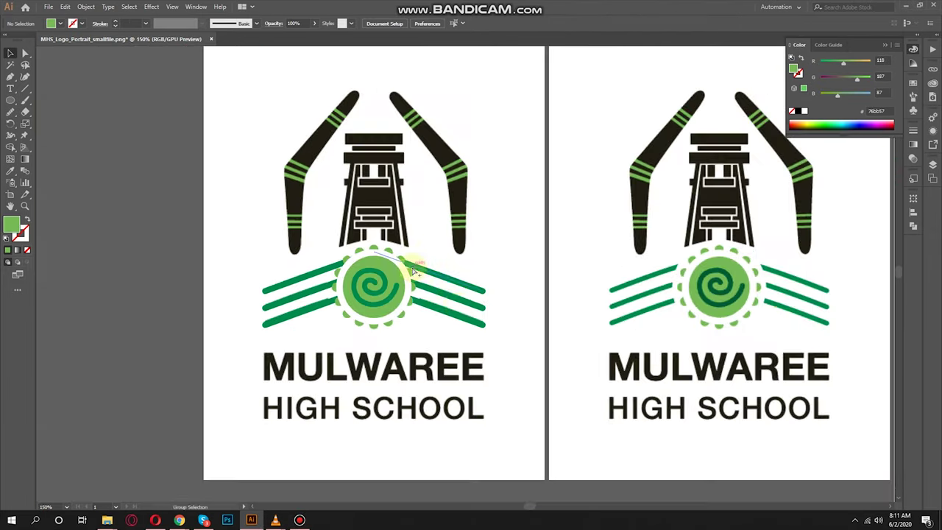
Add a 'Mulwaree high school' text line below the logo and change it to UPPERCASE.
{"action": "left_click", "coordinate": [282, 447]}
{"action": "type", "text": "Mulwaree high school"}
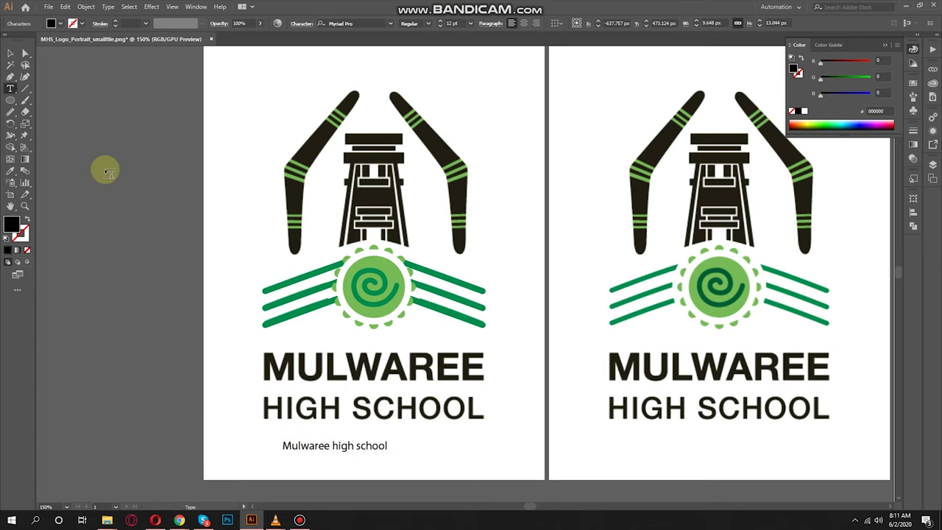
{"action": "key", "text": "Escape"}
{"action": "scroll", "coordinate": [334, 368], "scroll_direction": "down", "scroll_amount": 1}
{"action": "left_click", "coordinate": [350, 422]}
{"action": "left_click", "coordinate": [107, 7]}
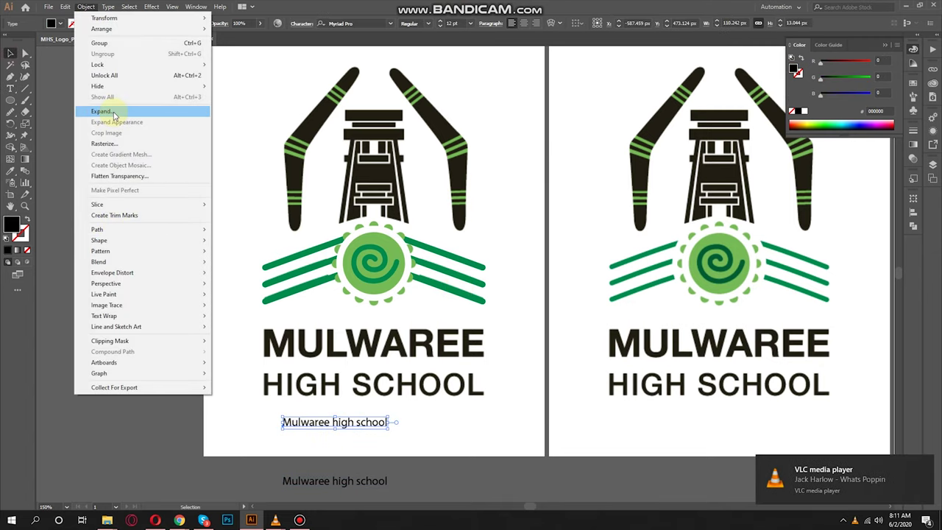
{"action": "left_click", "coordinate": [278, 158]}
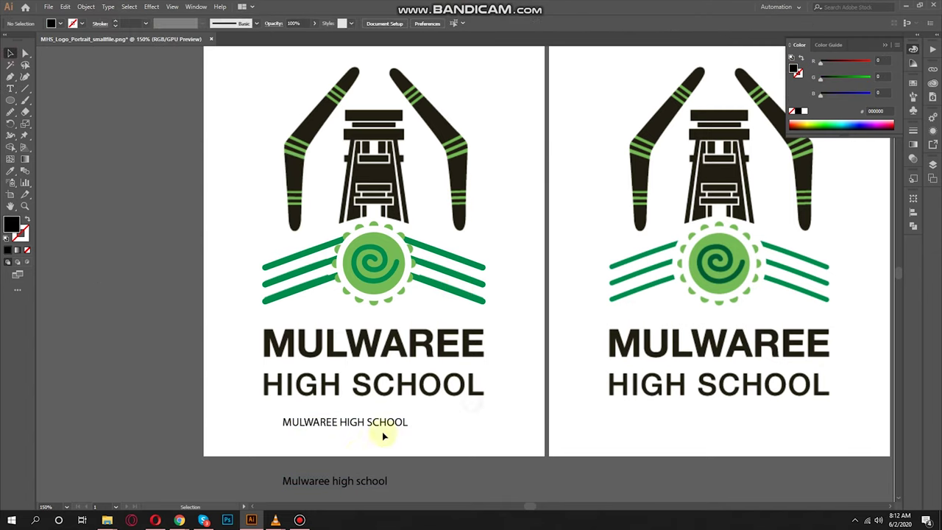
{"action": "left_click", "coordinate": [434, 469]}
In Save As, create and open a new folder 2020.06.02 inside 2020.06.
{"action": "key", "text": "ctrl+shift+s"}
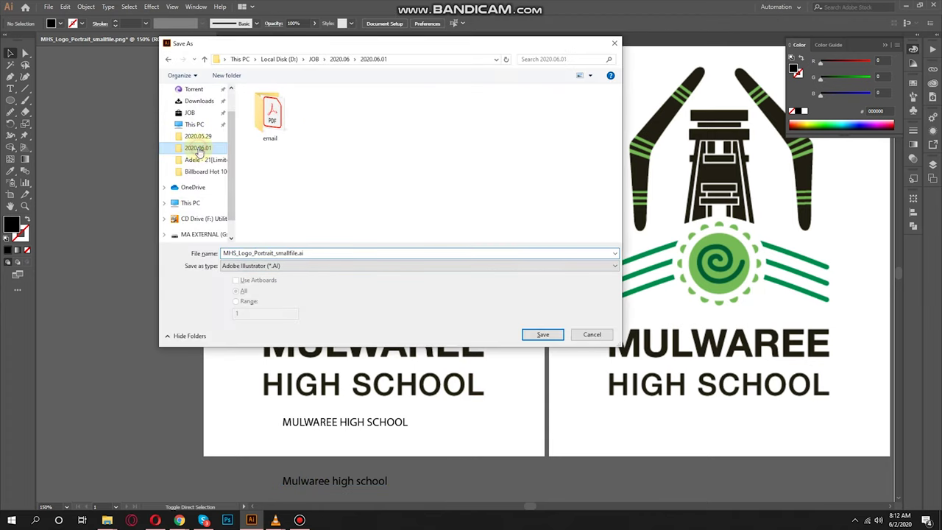
{"action": "left_click", "coordinate": [340, 59]}
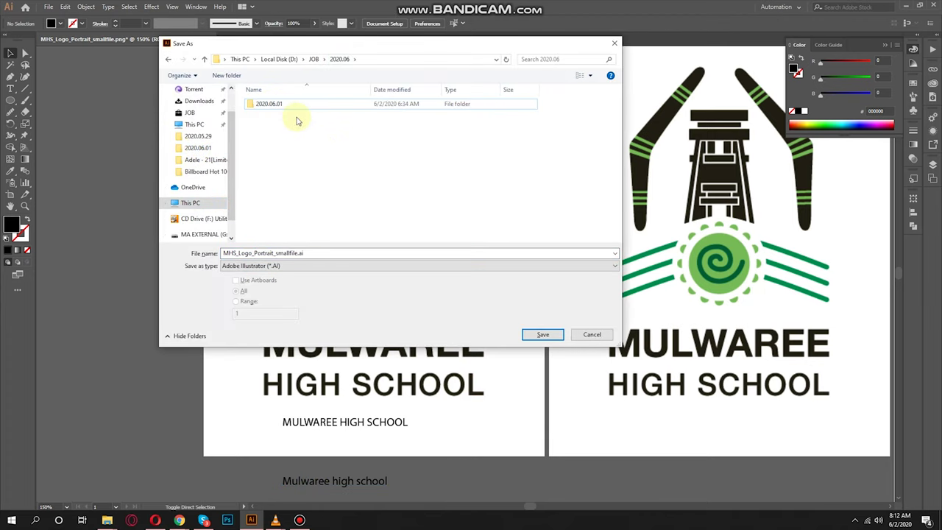
{"action": "left_click", "coordinate": [226, 75]}
{"action": "type", "text": "2020.06.02"}
{"action": "double_click", "coordinate": [288, 119]}
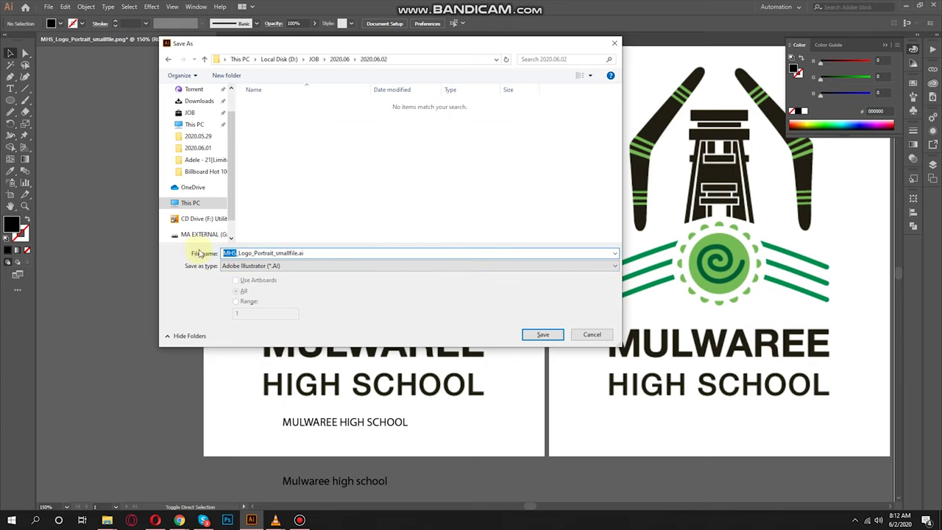
Save as Adobe PDF 'Mulwaree high school_Logo' with the Smallest File Size preset.
{"action": "left_click", "coordinate": [265, 266]}
{"action": "left_click", "coordinate": [250, 281]}
{"action": "left_click", "coordinate": [543, 334]}
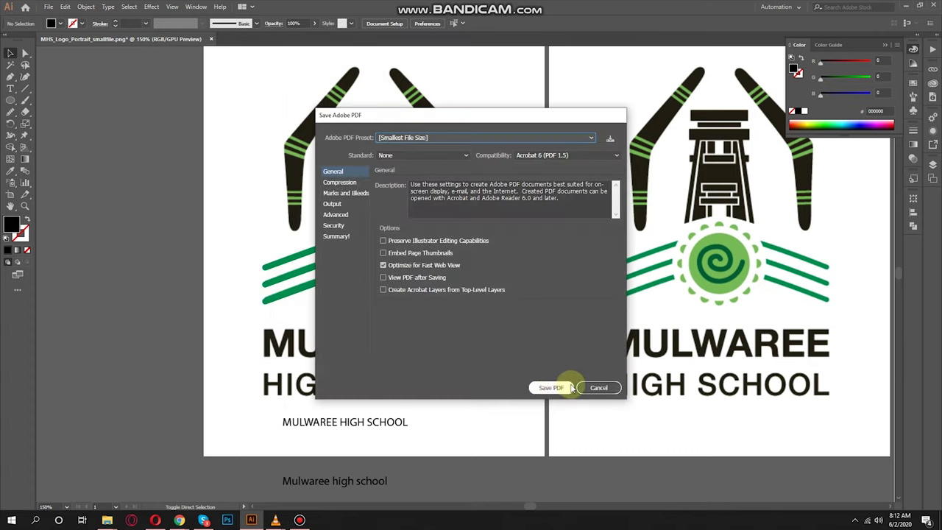
{"action": "left_click", "coordinate": [485, 138]}
{"action": "scroll", "coordinate": [332, 383], "scroll_direction": "up", "scroll_amount": 1}
Enlarge the MULWAREE HIGH SCHOOL text line.
{"action": "left_click", "coordinate": [427, 430]}
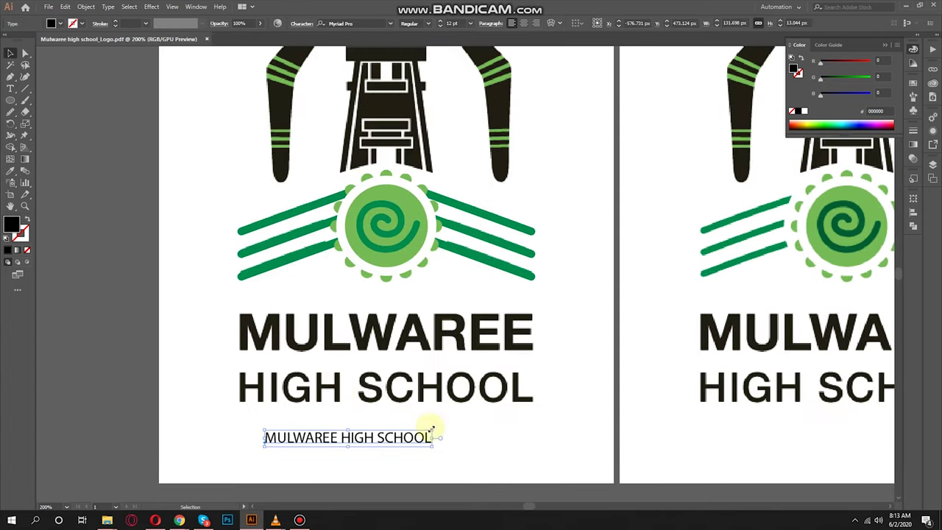
{"action": "left_click_drag", "start_coordinate": [434, 428], "coordinate": [520, 423]}
{"action": "scroll", "coordinate": [409, 190], "scroll_direction": "up", "scroll_amount": 1}
{"action": "scroll", "coordinate": [67, 158], "scroll_direction": "up", "scroll_amount": 1}
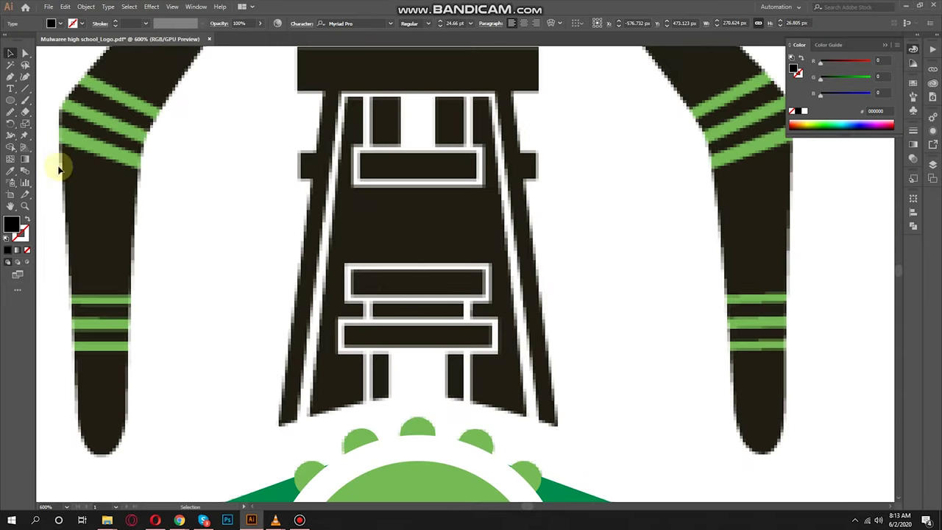
{"action": "scroll", "coordinate": [416, 347], "scroll_direction": "up", "scroll_amount": 2}
{"action": "scroll", "coordinate": [515, 331], "scroll_direction": "up", "scroll_amount": 2}
Draw a black rectangle over the tower's lower bar and copy it over the upper bar.
{"action": "key", "text": "m"}
{"action": "left_click_drag", "start_coordinate": [208, 282], "coordinate": [598, 337]}
{"action": "key", "text": "v"}
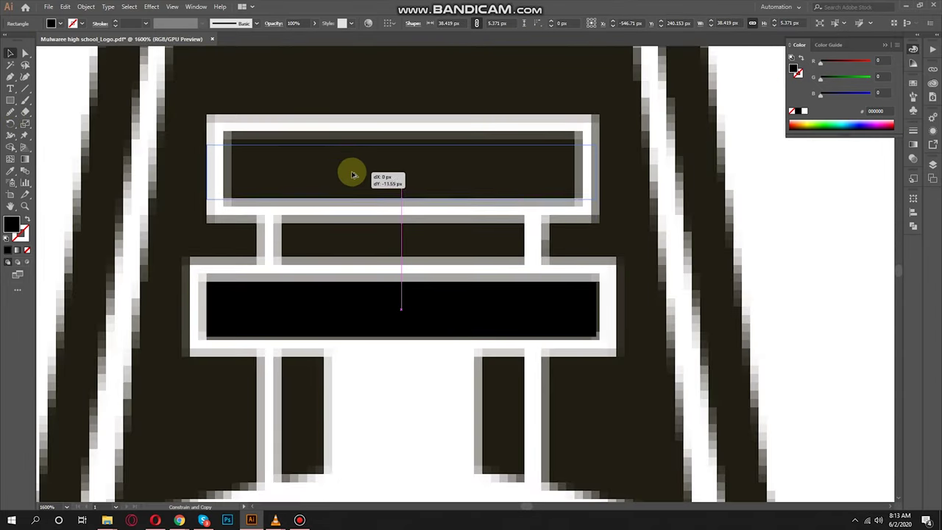
{"action": "left_click_drag", "start_coordinate": [402, 320], "coordinate": [400, 140]}
Fit a third black copy to the middle cross-bar and select all three bars.
{"action": "left_click_drag", "start_coordinate": [575, 168], "coordinate": [575, 168]}
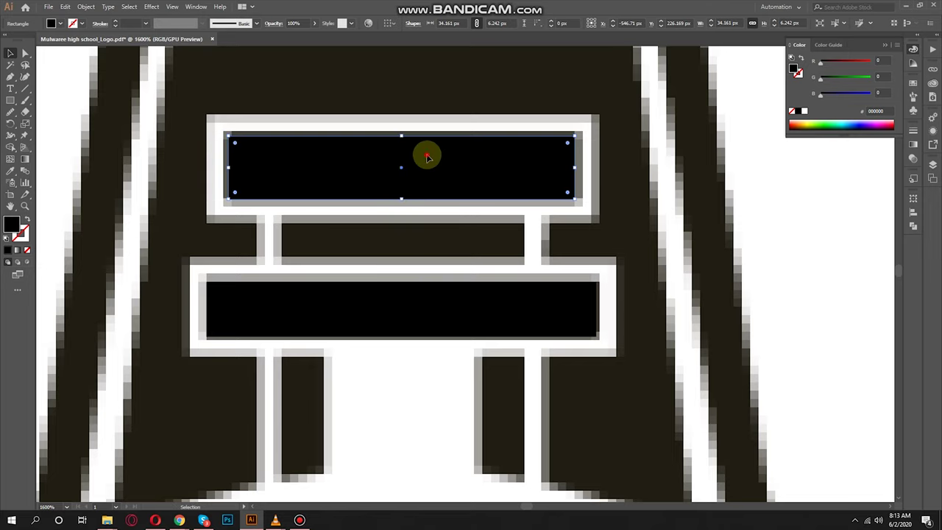
{"action": "left_click_drag", "start_coordinate": [427, 154], "coordinate": [427, 230]}
{"action": "scroll", "coordinate": [412, 238], "scroll_direction": "up", "scroll_amount": 1}
{"action": "left_click_drag", "start_coordinate": [656, 238], "coordinate": [515, 236]}
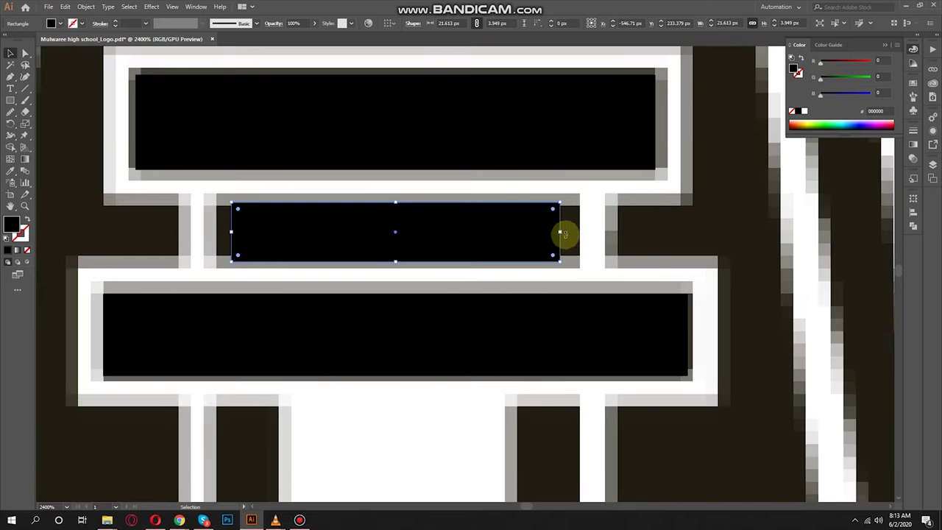
{"action": "scroll", "coordinate": [486, 248], "scroll_direction": "down", "scroll_amount": 2}
{"action": "key", "text": "ctrl+a"}
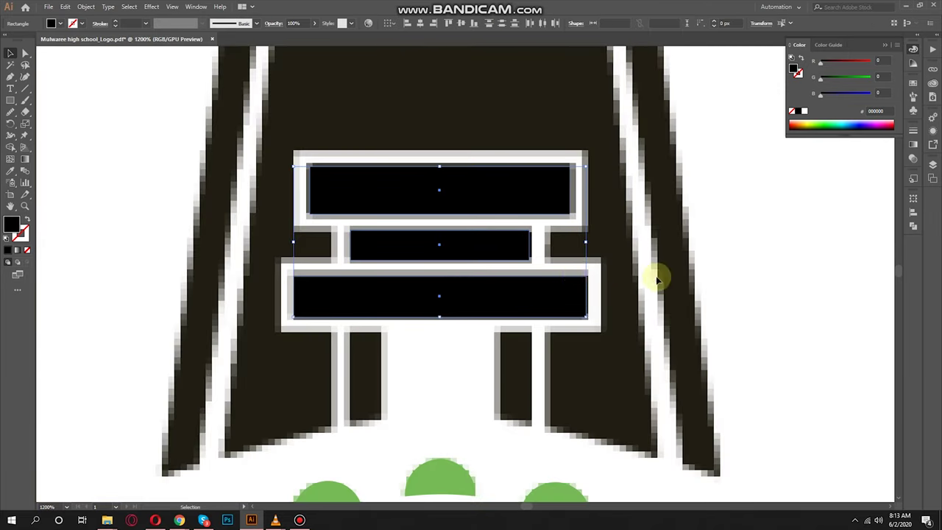
{"action": "scroll", "coordinate": [420, 284], "scroll_direction": "down", "scroll_amount": 3}
{"action": "scroll", "coordinate": [343, 280], "scroll_direction": "down", "scroll_amount": 1}
Move the green chevron group up toward the tower.
{"action": "scroll", "coordinate": [383, 331], "scroll_direction": "up", "scroll_amount": 1}
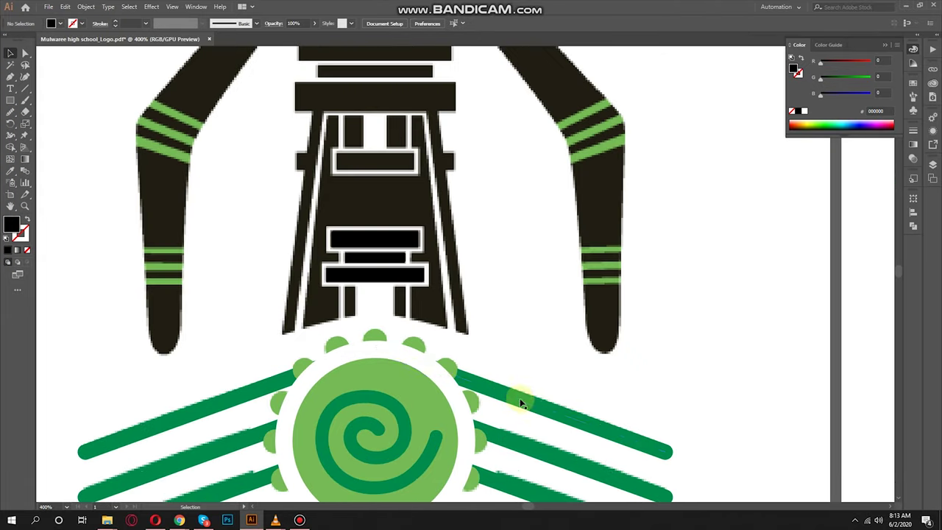
{"action": "double_click", "coordinate": [392, 394]}
{"action": "double_click", "coordinate": [709, 379]}
{"action": "scroll", "coordinate": [410, 389], "scroll_direction": "up", "scroll_amount": 2}
{"action": "left_click_drag", "start_coordinate": [536, 374], "coordinate": [360, 254]}
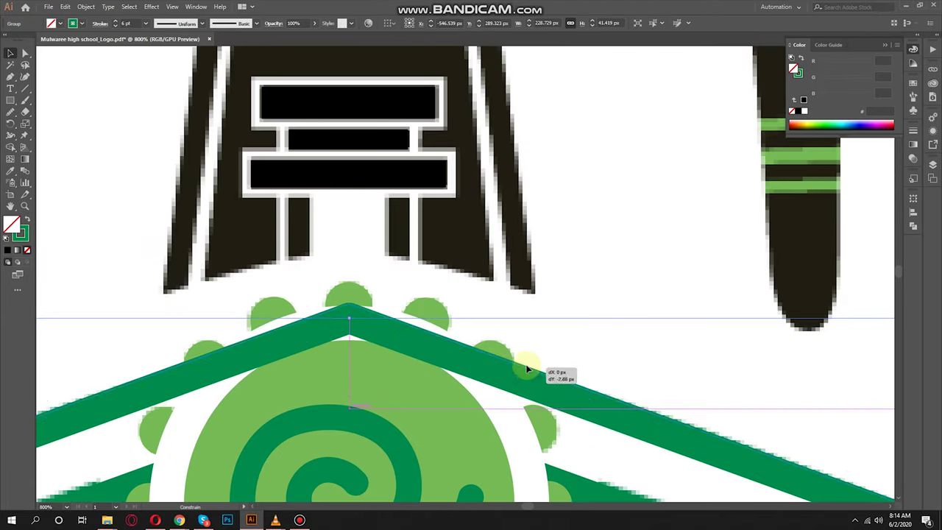
Thin the chevron outline to 0.25 pt.
{"action": "scroll", "coordinate": [361, 254], "scroll_direction": "down", "scroll_amount": 3}
{"action": "scroll", "coordinate": [450, 309], "scroll_direction": "up", "scroll_amount": 3}
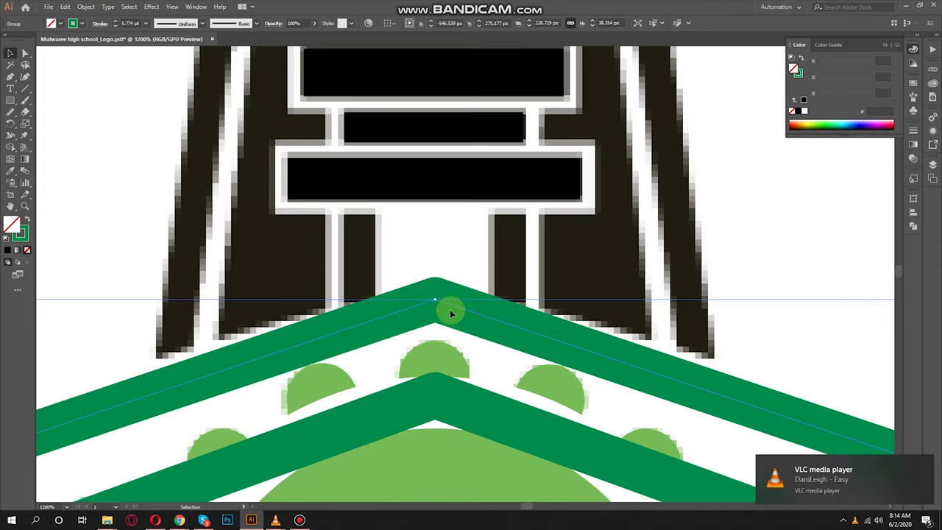
{"action": "scroll", "coordinate": [464, 325], "scroll_direction": "up", "scroll_amount": 1}
{"action": "left_click", "coordinate": [116, 25]}
{"action": "scroll", "coordinate": [384, 231], "scroll_direction": "down", "scroll_amount": 2}
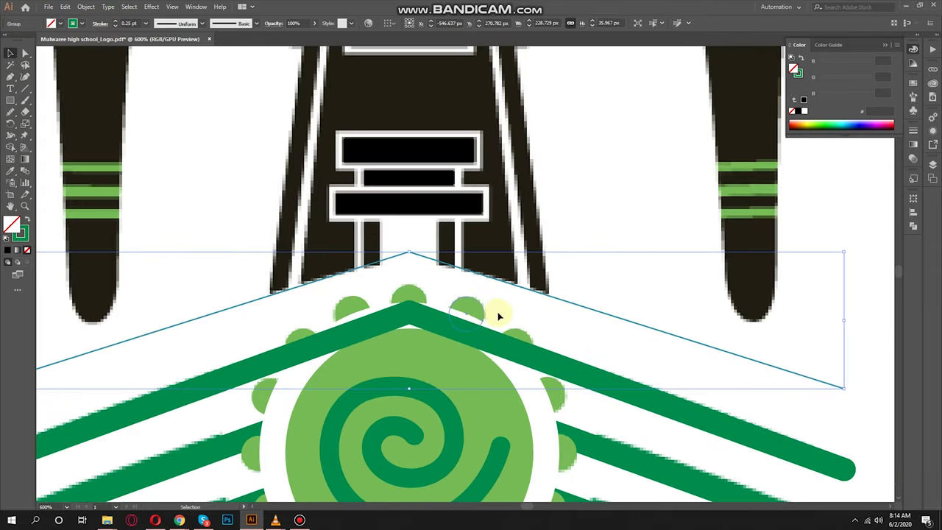
{"action": "scroll", "coordinate": [401, 254], "scroll_direction": "down", "scroll_amount": 1}
Close the chevron apex with the Pen tool and Unite it into one triangle.
{"action": "key", "text": "p"}
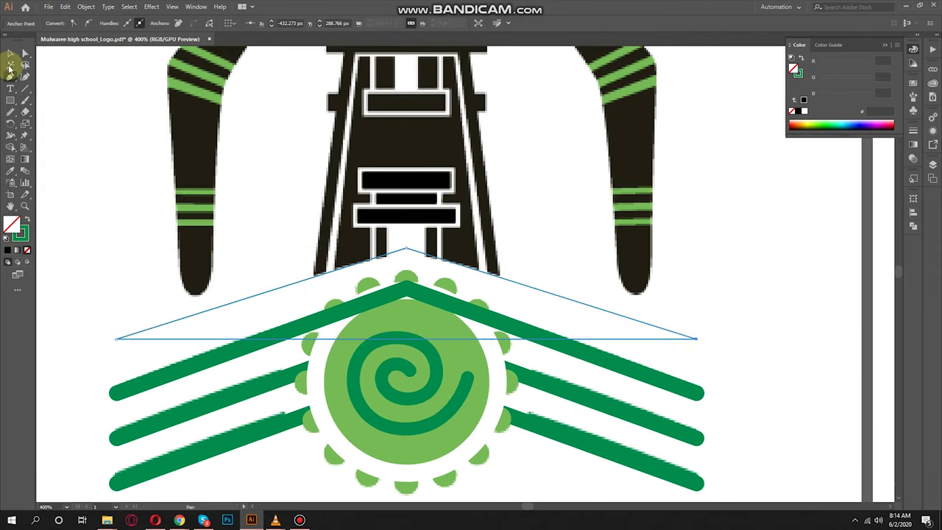
{"action": "left_click", "coordinate": [914, 224]}
{"action": "left_click", "coordinate": [800, 220]}
{"action": "scroll", "coordinate": [406, 267], "scroll_direction": "up", "scroll_amount": 4}
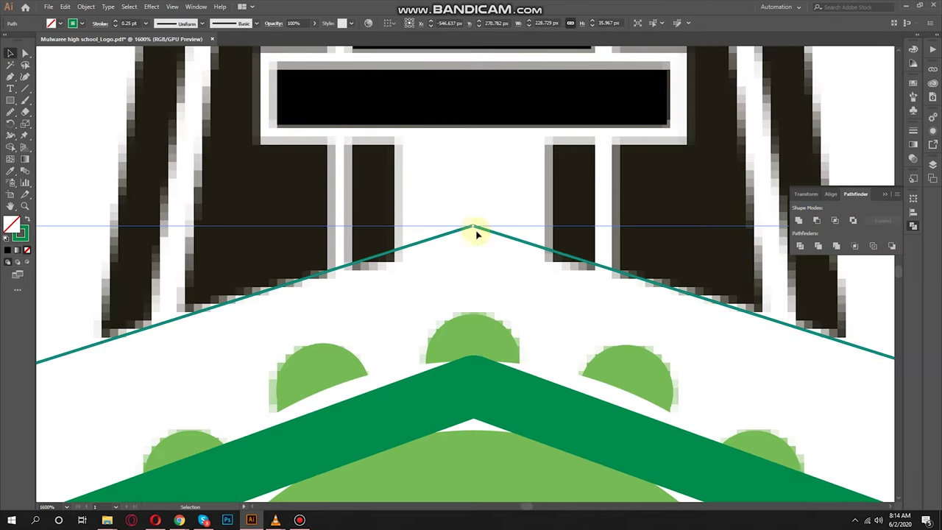
{"action": "scroll", "coordinate": [479, 234], "scroll_direction": "down", "scroll_amount": 2}
{"action": "scroll", "coordinate": [471, 424], "scroll_direction": "down", "scroll_amount": 2}
{"action": "scroll", "coordinate": [452, 305], "scroll_direction": "up", "scroll_amount": 2}
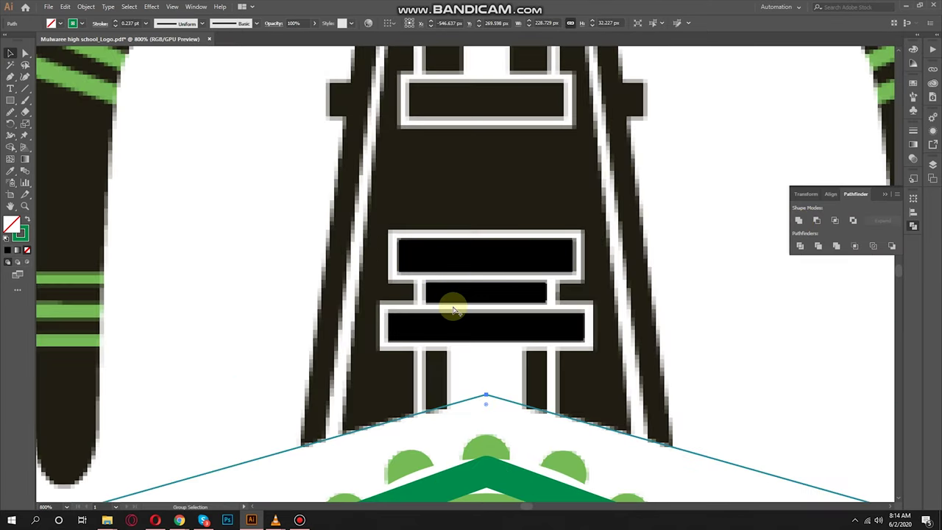
{"action": "scroll", "coordinate": [497, 337], "scroll_direction": "up", "scroll_amount": 1}
{"action": "left_click", "coordinate": [497, 337]}
{"action": "scroll", "coordinate": [497, 337], "scroll_direction": "up", "scroll_amount": 1}
Scale the lower black bar rectangle taller.
{"action": "left_click", "coordinate": [24, 127]}
{"action": "mouse_move", "coordinate": [309, 314]}
{"action": "left_mouse_down"}
{"action": "mouse_move", "coordinate": [277, 298]}
{"action": "mouse_move", "coordinate": [293, 279]}
{"action": "mouse_move", "coordinate": [280, 337]}
{"action": "left_mouse_up"}
{"action": "scroll", "coordinate": [277, 299], "scroll_direction": "up", "scroll_amount": 1}
{"action": "scroll", "coordinate": [279, 336], "scroll_direction": "down", "scroll_amount": 2}
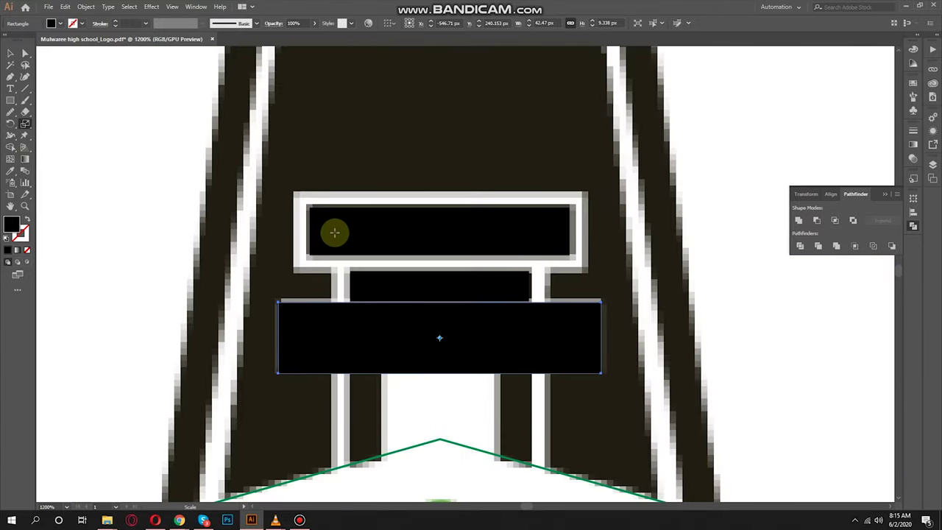
Enlarge the top black rectangle to cover its white frame.
{"action": "left_click", "coordinate": [336, 231], "text": "ctrl"}
{"action": "scroll", "coordinate": [336, 231], "scroll_direction": "up", "scroll_amount": 3}
{"action": "left_click", "coordinate": [338, 189], "text": "alt"}
{"action": "key", "text": "Escape"}
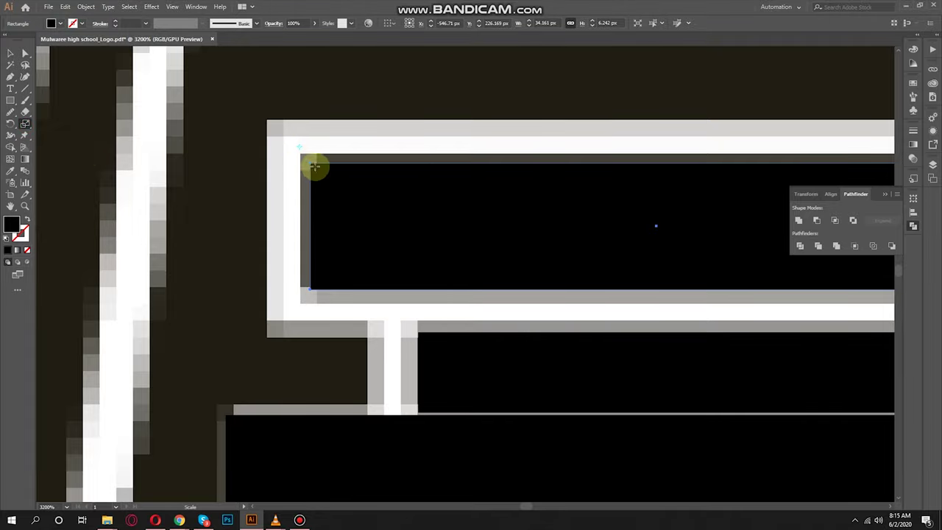
{"action": "left_click_drag", "start_coordinate": [316, 164], "coordinate": [277, 130]}
{"action": "key", "text": "ctrl+minus"}
{"action": "key", "text": "ctrl+minus"}
{"action": "key", "text": "ctrl+minus"}
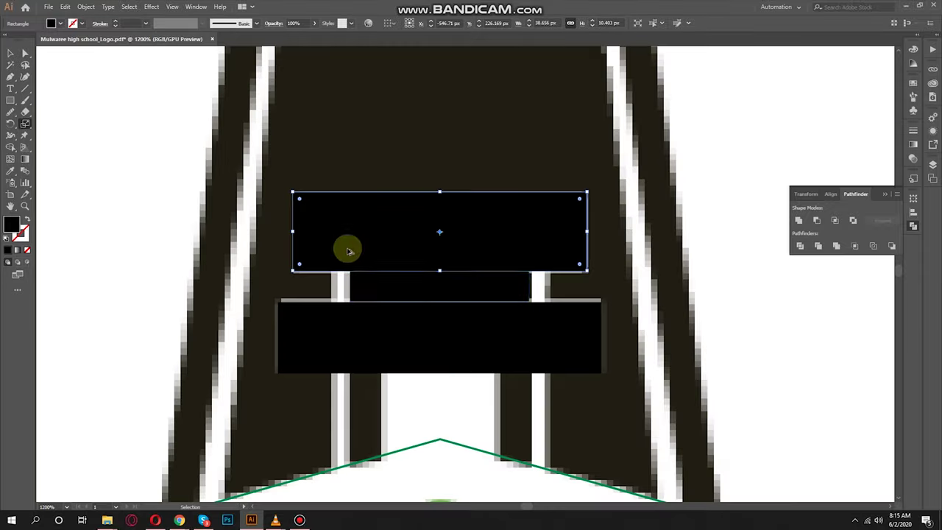
{"action": "key", "text": "ctrl+z"}
{"action": "key", "text": "v"}
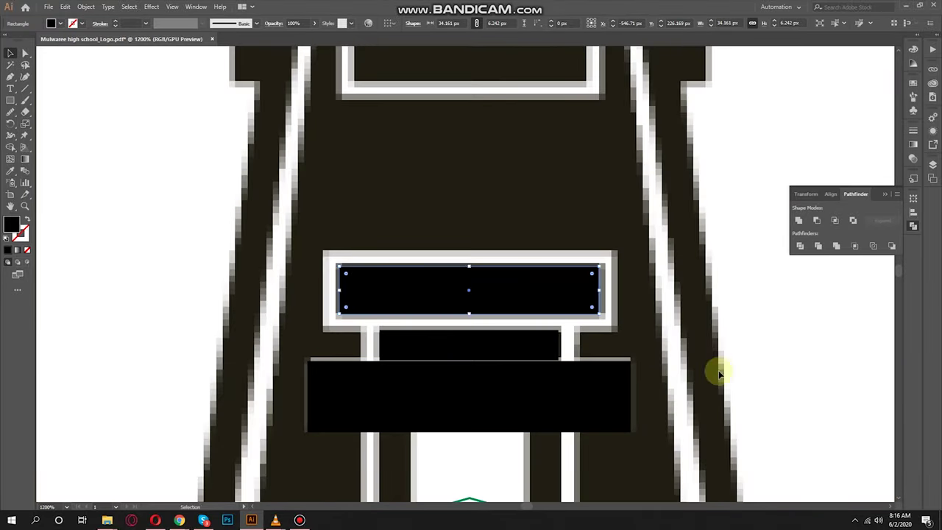
{"action": "key", "text": "ctrl+shift+z"}
Extend the middle black rectangle upward to fill its slot.
{"action": "left_click", "coordinate": [582, 365]}
{"action": "scroll", "coordinate": [564, 326], "scroll_direction": "up", "scroll_amount": 2}
{"action": "left_click", "coordinate": [488, 322]}
{"action": "mouse_move", "coordinate": [432, 281]}
{"action": "left_mouse_down"}
{"action": "mouse_move", "coordinate": [432, 267]}
{"action": "mouse_move", "coordinate": [646, 316]}
{"action": "left_mouse_up"}
{"action": "scroll", "coordinate": [651, 318], "scroll_direction": "down", "scroll_amount": 4}
{"action": "scroll", "coordinate": [568, 336], "scroll_direction": "up", "scroll_amount": 1}
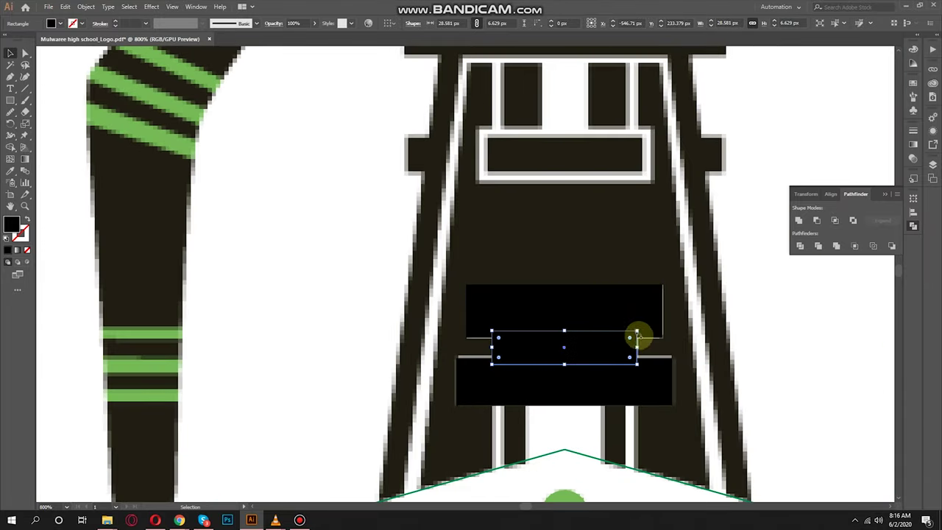
{"action": "scroll", "coordinate": [459, 371], "scroll_direction": "down", "scroll_amount": 2}
{"action": "scroll", "coordinate": [370, 356], "scroll_direction": "up", "scroll_amount": 2}
Sample green onto the stacked bar rectangles.
{"action": "key", "text": "i"}
{"action": "left_click", "coordinate": [374, 427]}
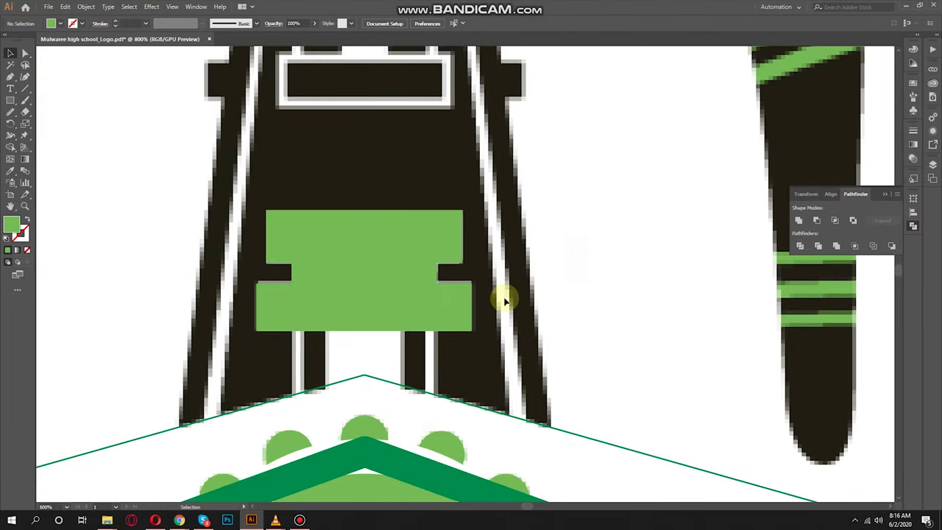
{"action": "scroll", "coordinate": [319, 361], "scroll_direction": "down", "scroll_amount": 1}
{"action": "scroll", "coordinate": [293, 162], "scroll_direction": "up", "scroll_amount": 3}
Draw a green rectangle and size it to fill the left window slot.
{"action": "left_click", "coordinate": [10, 89]}
{"action": "scroll", "coordinate": [319, 297], "scroll_direction": "up", "scroll_amount": 1}
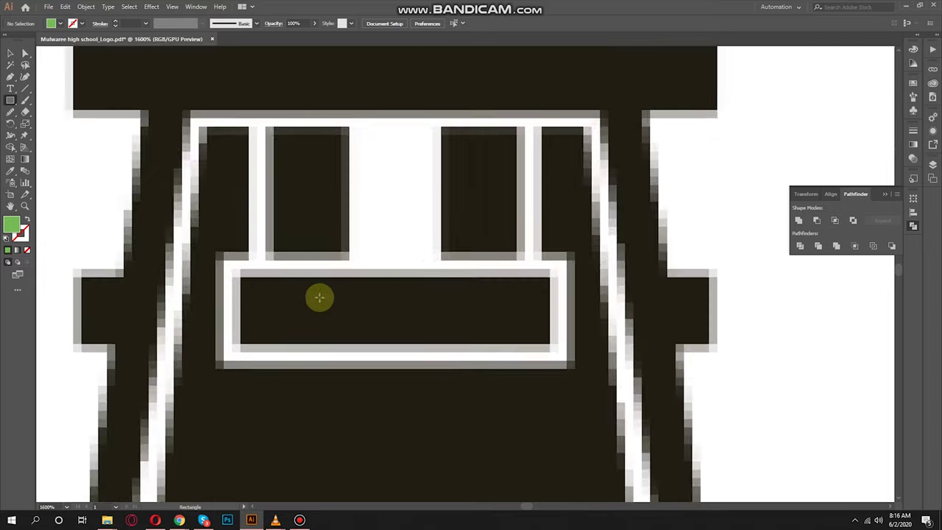
{"action": "left_click_drag", "start_coordinate": [535, 346], "coordinate": [552, 346]}
{"action": "key", "text": "v"}
{"action": "left_click_drag", "start_coordinate": [488, 330], "coordinate": [326, 217]}
{"action": "scroll", "coordinate": [326, 216], "scroll_direction": "up", "scroll_amount": 2}
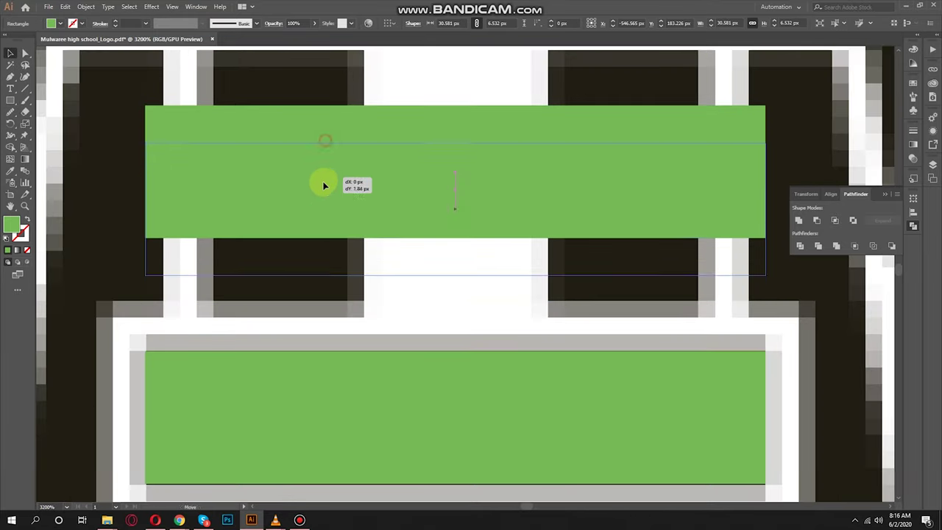
{"action": "scroll", "coordinate": [326, 184], "scroll_direction": "down", "scroll_amount": 1}
{"action": "left_click_drag", "start_coordinate": [457, 185], "coordinate": [457, 104]}
{"action": "left_click_drag", "start_coordinate": [643, 193], "coordinate": [643, 193]}
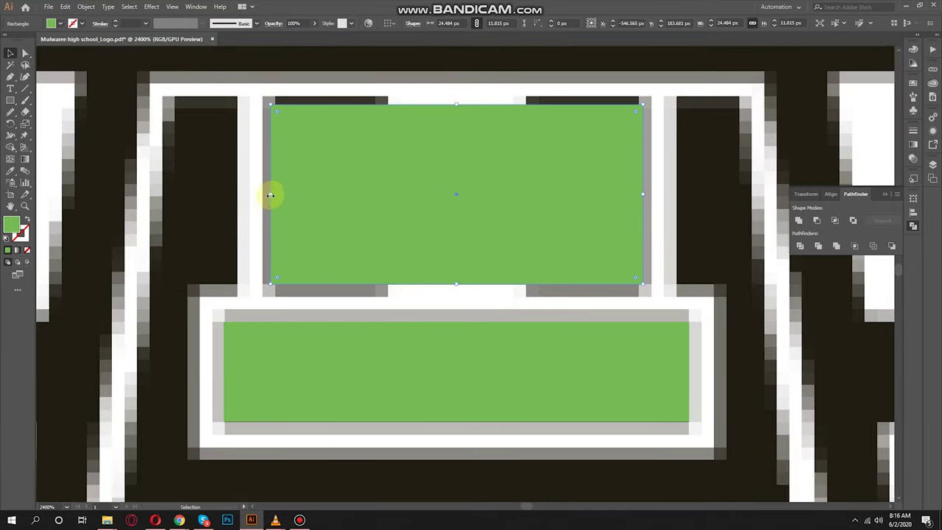
{"action": "left_click_drag", "start_coordinate": [500, 183], "coordinate": [387, 183]}
{"action": "mouse_move", "coordinate": [641, 194]}
{"action": "left_mouse_down"}
{"action": "mouse_move", "coordinate": [366, 193]}
{"action": "mouse_move", "coordinate": [515, 189]}
{"action": "left_mouse_up"}
Copy the green rectangle into the right window slot.
{"action": "scroll", "coordinate": [410, 189], "scroll_direction": "right", "scroll_amount": 2}
{"action": "key", "text": "ctrl+z"}
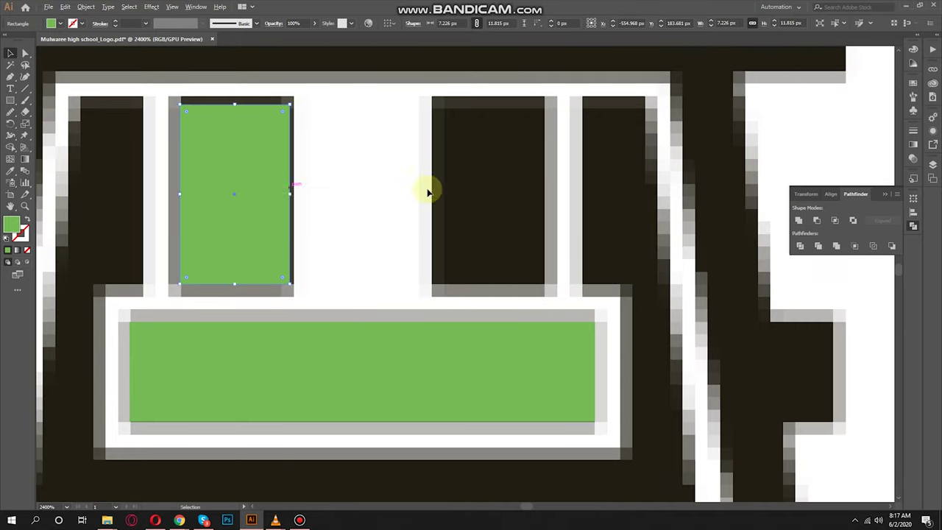
{"action": "key", "text": "ctrl+minus"}
{"action": "key", "text": "ctrl+minus"}
{"action": "key", "text": "ctrl+minus"}
{"action": "scroll", "coordinate": [470, 186], "scroll_direction": "up", "scroll_amount": 2}
{"action": "left_click_drag", "start_coordinate": [403, 189], "coordinate": [490, 189]}
{"action": "scroll", "coordinate": [471, 258], "scroll_direction": "down", "scroll_amount": 3}
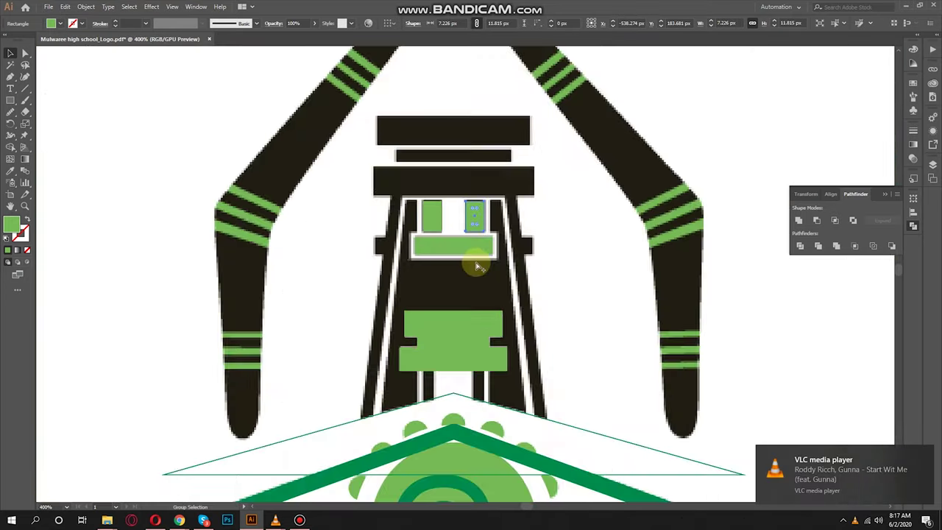
{"action": "scroll", "coordinate": [431, 376], "scroll_direction": "up", "scroll_amount": 2}
{"action": "scroll", "coordinate": [431, 375], "scroll_direction": "up", "scroll_amount": 2}
{"action": "scroll", "coordinate": [382, 292], "scroll_direction": "up", "scroll_amount": 1}
Copy a black rectangle below the bars and stretch it into a tall post.
{"action": "left_click", "coordinate": [362, 147], "text": "shift"}
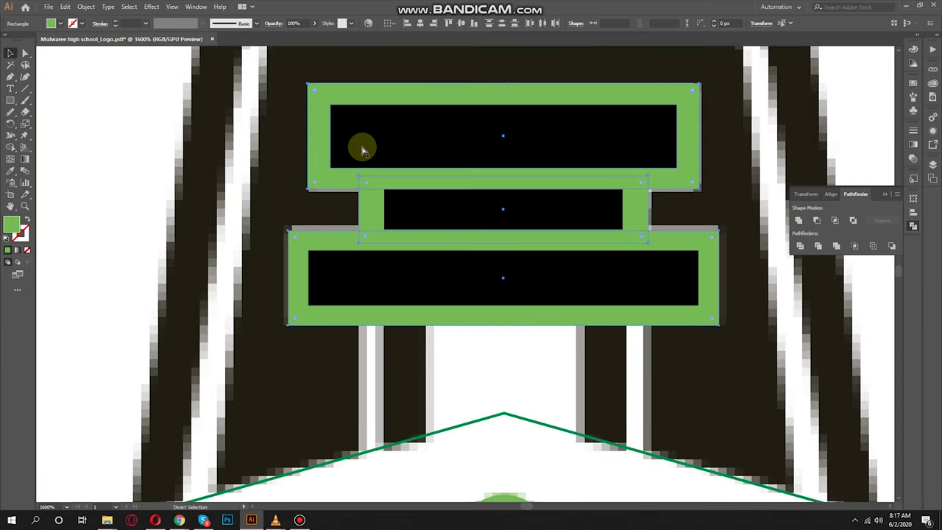
{"action": "mouse_move", "coordinate": [372, 254]}
{"action": "left_mouse_down"}
{"action": "mouse_move", "coordinate": [440, 319]}
{"action": "mouse_move", "coordinate": [515, 322]}
{"action": "left_mouse_up"}
{"action": "scroll", "coordinate": [254, 283], "scroll_direction": "up", "scroll_amount": 2}
{"action": "scroll", "coordinate": [254, 284], "scroll_direction": "down", "scroll_amount": 3}
{"action": "scroll", "coordinate": [516, 322], "scroll_direction": "down", "scroll_amount": 1}
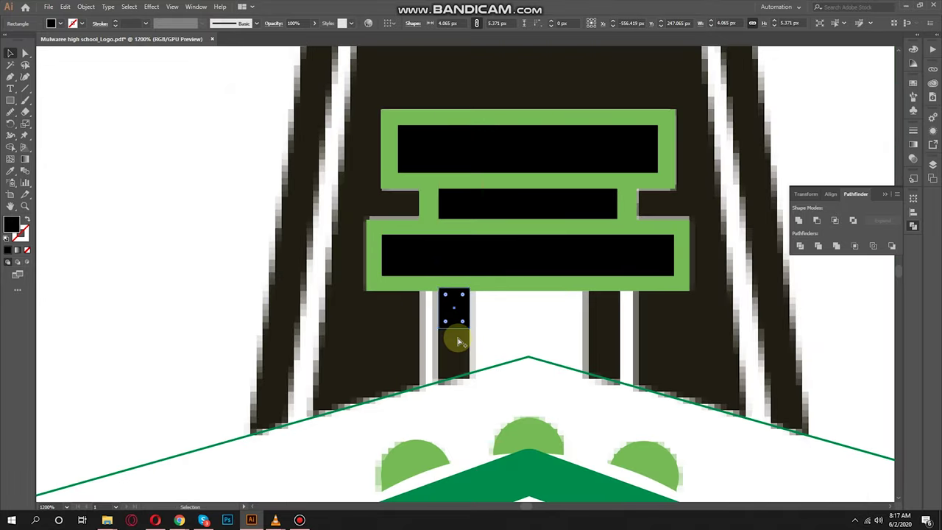
{"action": "scroll", "coordinate": [459, 336], "scroll_direction": "up", "scroll_amount": 1}
{"action": "left_click_drag", "start_coordinate": [458, 337], "coordinate": [462, 443]}
{"action": "scroll", "coordinate": [475, 307], "scroll_direction": "up", "scroll_amount": 2}
{"action": "scroll", "coordinate": [370, 316], "scroll_direction": "down", "scroll_amount": 3}
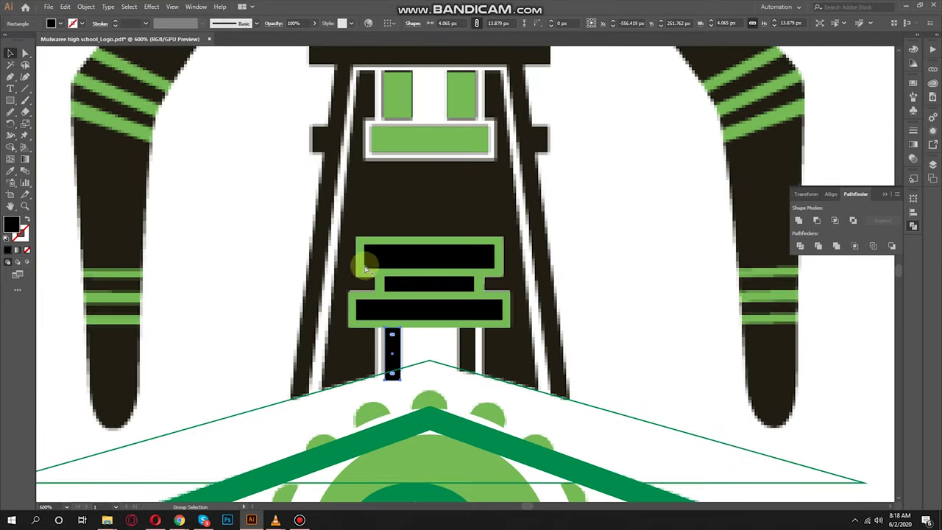
{"action": "scroll", "coordinate": [326, 74], "scroll_direction": "up", "scroll_amount": 1}
{"action": "scroll", "coordinate": [427, 237], "scroll_direction": "up", "scroll_amount": 4}
{"action": "scroll", "coordinate": [379, 165], "scroll_direction": "up", "scroll_amount": 1}
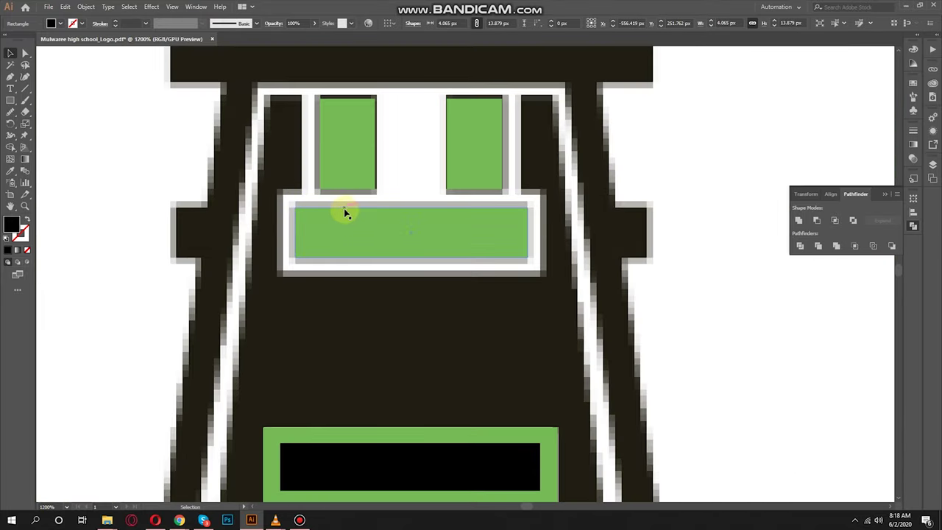
{"action": "scroll", "coordinate": [345, 212], "scroll_direction": "up", "scroll_amount": 1}
Nudge the upper-left green rectangle left, then undo the change.
{"action": "left_click_drag", "start_coordinate": [347, 179], "coordinate": [315, 182]}
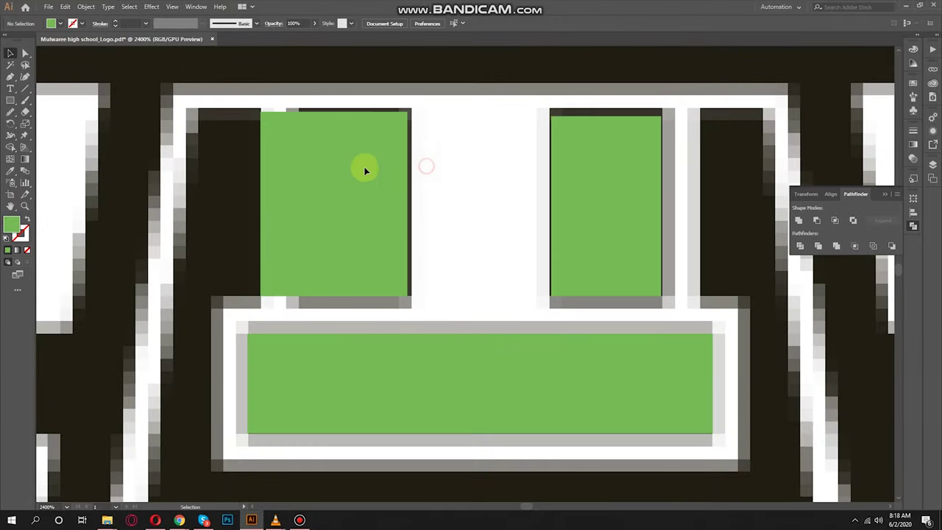
{"action": "scroll", "coordinate": [432, 326], "scroll_direction": "down", "scroll_amount": 2}
{"action": "scroll", "coordinate": [335, 272], "scroll_direction": "up", "scroll_amount": 1}
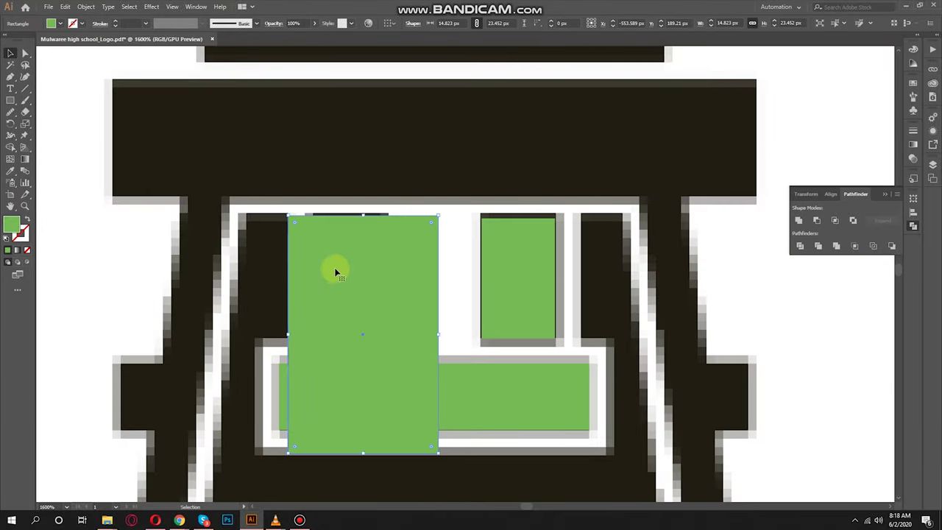
{"action": "key", "text": "ctrl+z"}
{"action": "scroll", "coordinate": [353, 258], "scroll_direction": "down", "scroll_amount": 3}
{"action": "scroll", "coordinate": [324, 250], "scroll_direction": "down", "scroll_amount": 3}
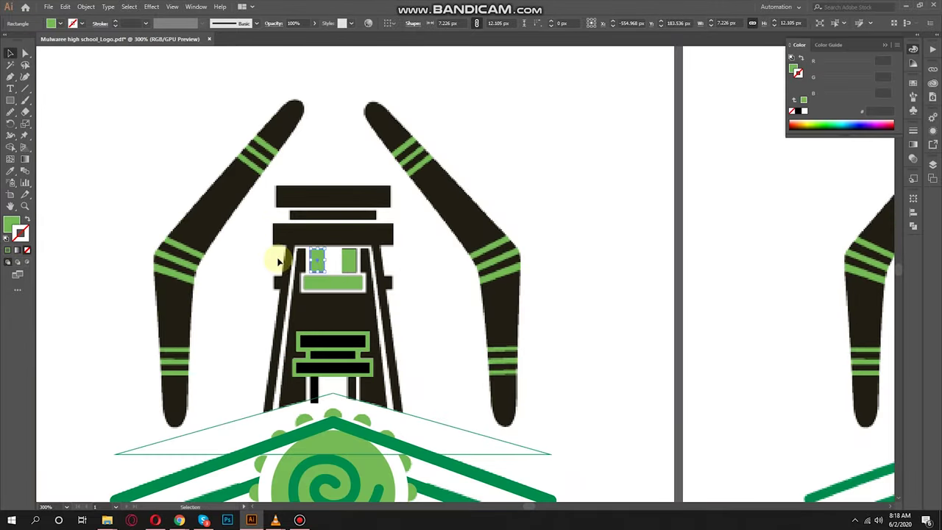
{"action": "scroll", "coordinate": [273, 256], "scroll_direction": "down", "scroll_amount": 2}
Set the rectangle's outline to 2 pt, then remove the outline.
{"action": "key", "text": "i"}
{"action": "key", "text": "v"}
{"action": "scroll", "coordinate": [383, 236], "scroll_direction": "up", "scroll_amount": 10}
{"action": "left_click", "coordinate": [100, 27]}
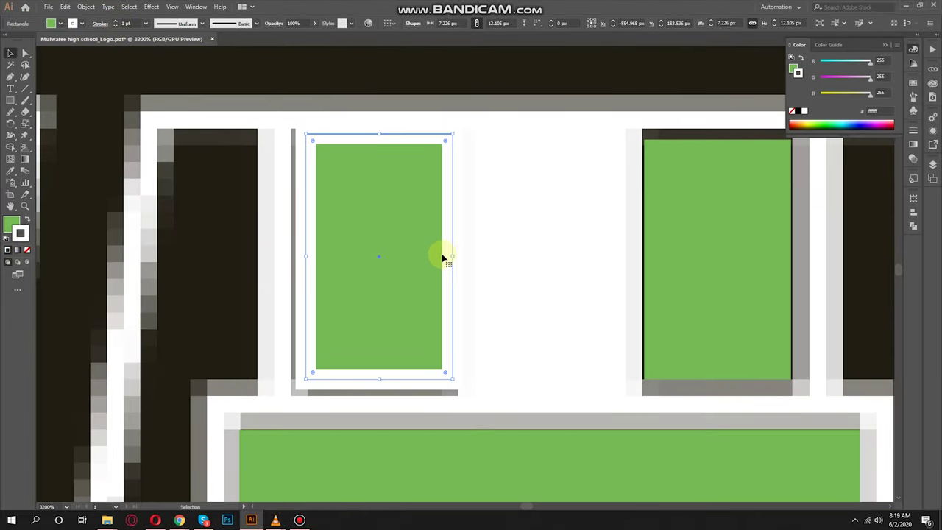
{"action": "key", "text": "slash"}
{"action": "key", "text": "ctrl+minus"}
Place a lower copy of the green rectangle and stretch it wider and taller.
{"action": "left_click_drag", "start_coordinate": [340, 398], "coordinate": [340, 399]}
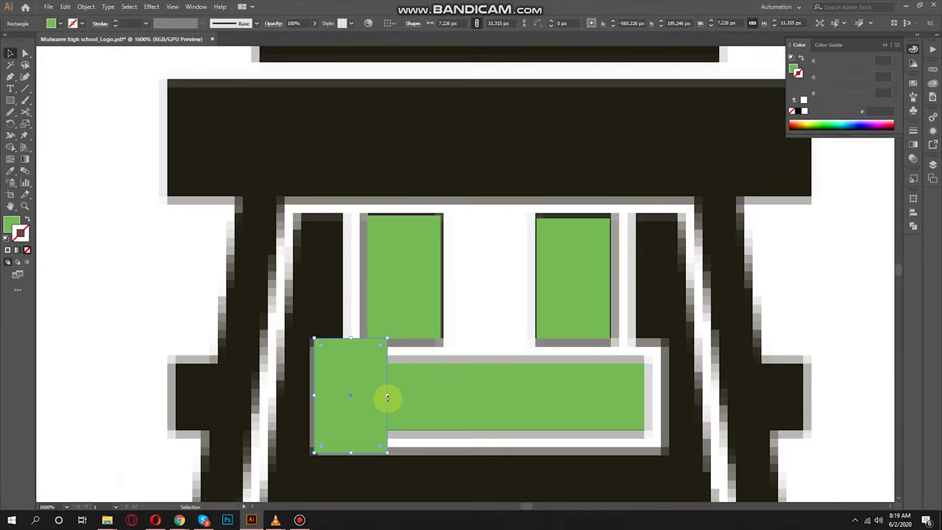
{"action": "left_click_drag", "start_coordinate": [356, 453], "coordinate": [418, 244]}
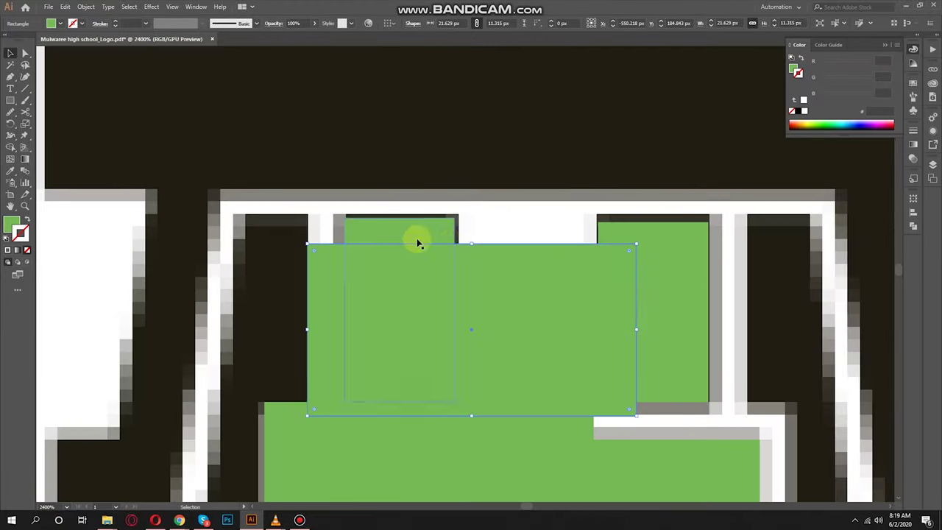
{"action": "scroll", "coordinate": [420, 253], "scroll_direction": "down", "scroll_amount": 3}
{"action": "scroll", "coordinate": [412, 435], "scroll_direction": "down", "scroll_amount": 2}
{"action": "scroll", "coordinate": [422, 424], "scroll_direction": "up", "scroll_amount": 3}
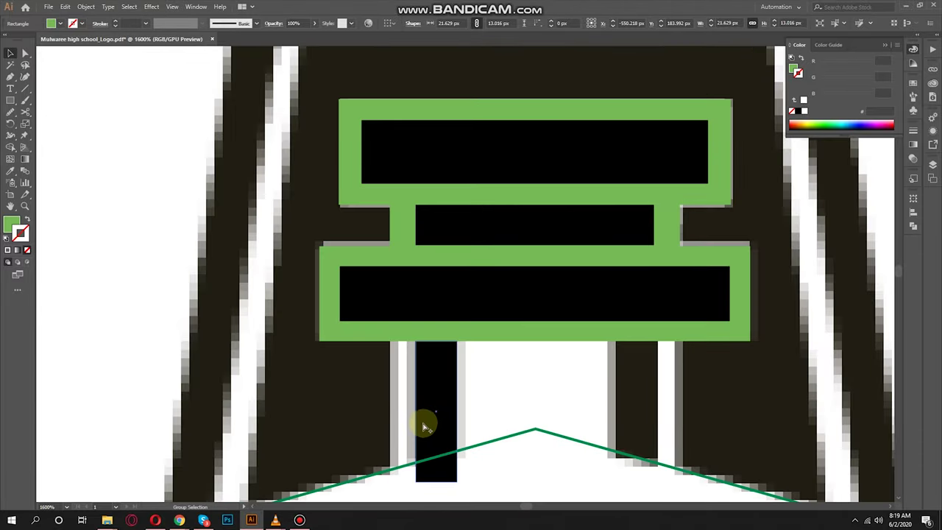
{"action": "left_click", "coordinate": [10, 77]}
Finish the green-stroked Pen path down the tower's left side.
{"action": "scroll", "coordinate": [301, 471], "scroll_direction": "down", "scroll_amount": 2}
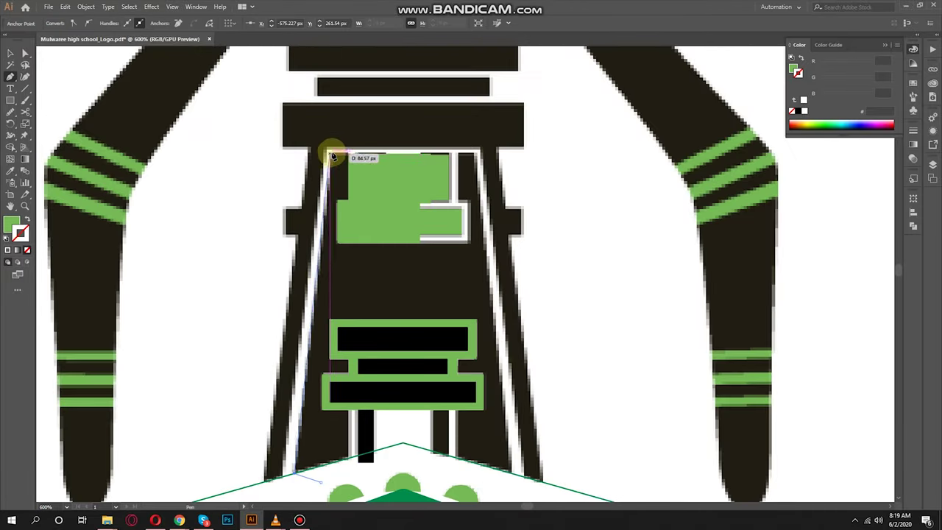
{"action": "scroll", "coordinate": [397, 150], "scroll_direction": "up", "scroll_amount": 3}
{"action": "scroll", "coordinate": [376, 150], "scroll_direction": "down", "scroll_amount": 3}
{"action": "scroll", "coordinate": [385, 242], "scroll_direction": "up", "scroll_amount": 2}
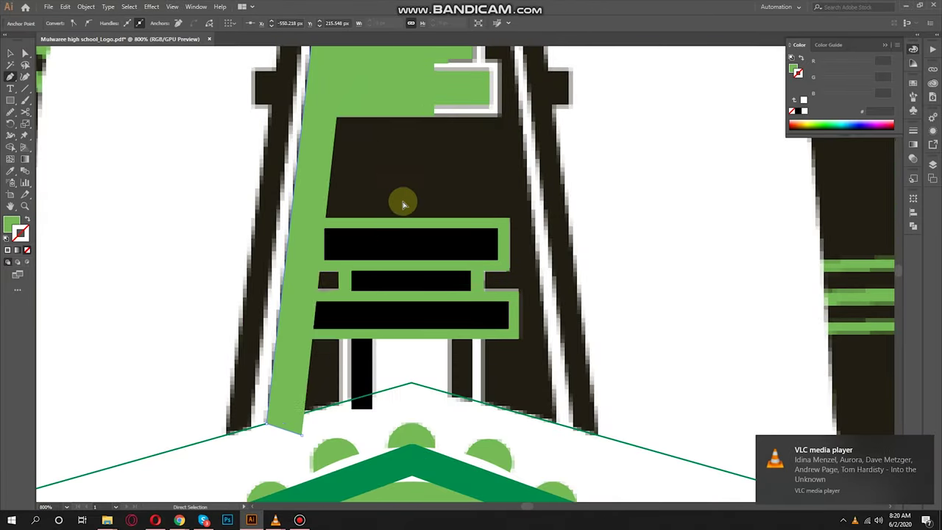
{"action": "scroll", "coordinate": [400, 200], "scroll_direction": "down", "scroll_amount": 1}
{"action": "scroll", "coordinate": [388, 252], "scroll_direction": "up", "scroll_amount": 2}
{"action": "left_click", "coordinate": [28, 219]}
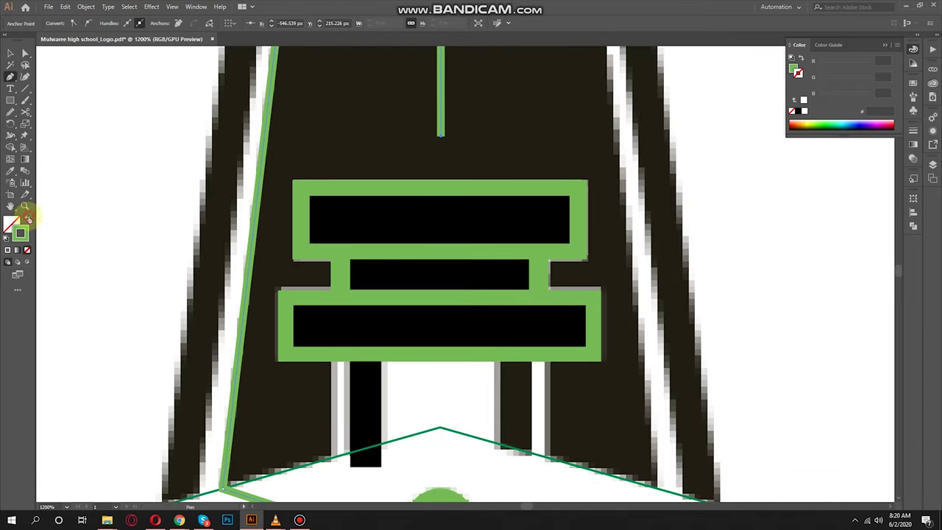
{"action": "left_click", "coordinate": [333, 328]}
{"action": "scroll", "coordinate": [342, 379], "scroll_direction": "up", "scroll_amount": 2}
{"action": "scroll", "coordinate": [326, 293], "scroll_direction": "down", "scroll_amount": 1}
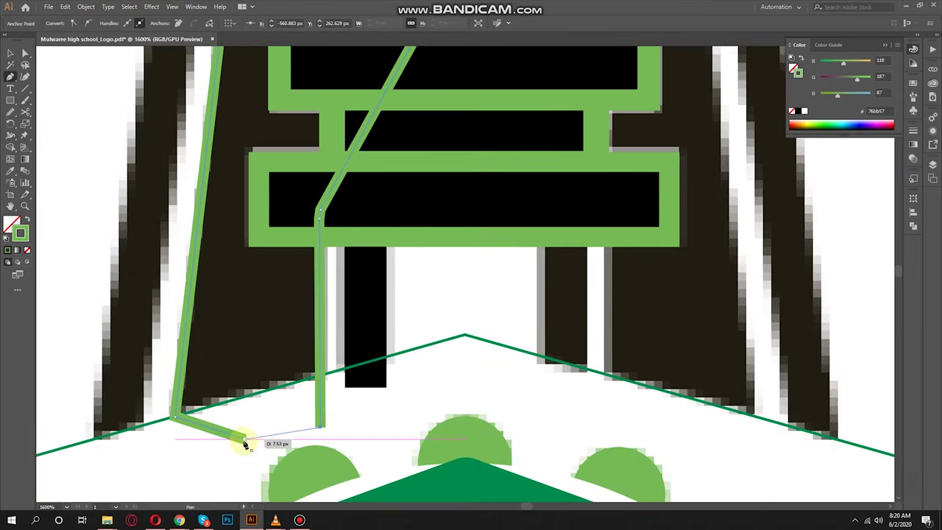
{"action": "scroll", "coordinate": [245, 444], "scroll_direction": "down", "scroll_amount": 4}
{"action": "key", "text": "v"}
Send the green path to back and Unite the top green shapes into one.
{"action": "scroll", "coordinate": [324, 383], "scroll_direction": "down", "scroll_amount": 1}
{"action": "scroll", "coordinate": [326, 404], "scroll_direction": "up", "scroll_amount": 3}
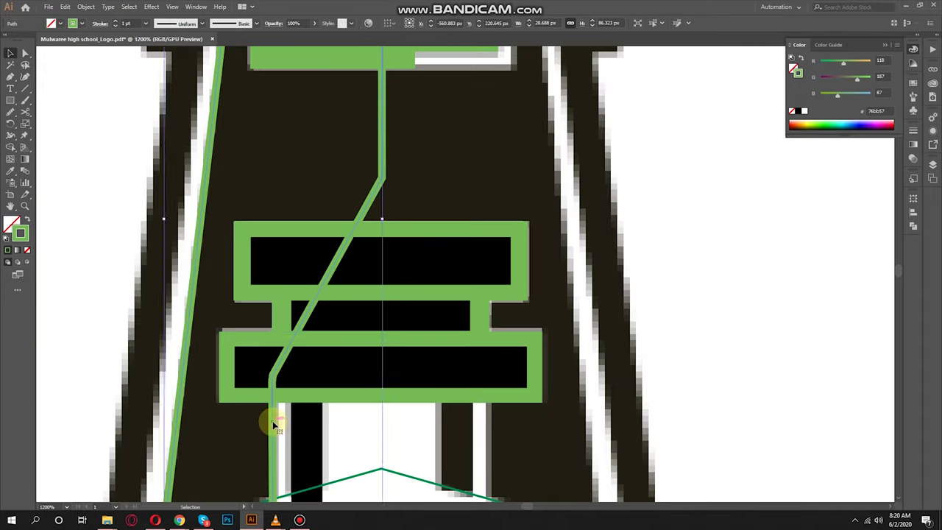
{"action": "key", "text": "ctrl+shift+bracketleft"}
{"action": "left_click", "coordinate": [915, 227]}
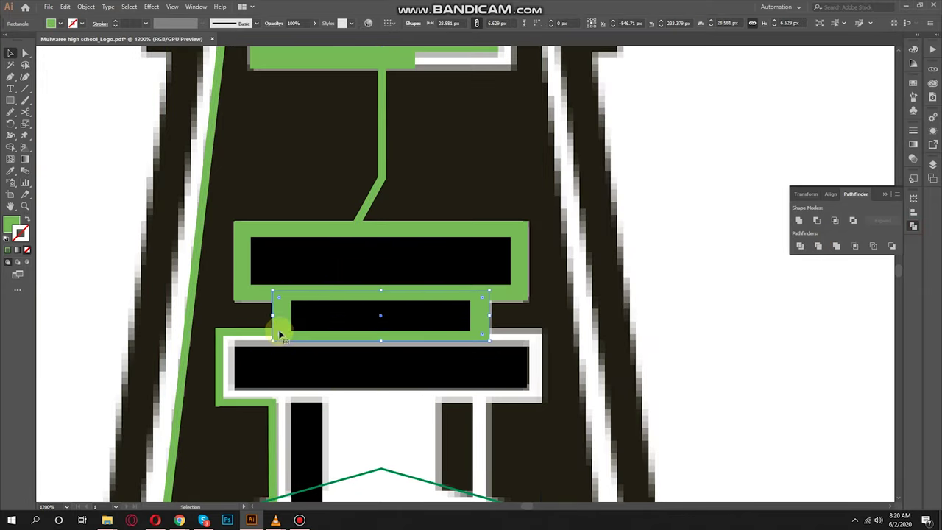
{"action": "left_click", "coordinate": [384, 265]}
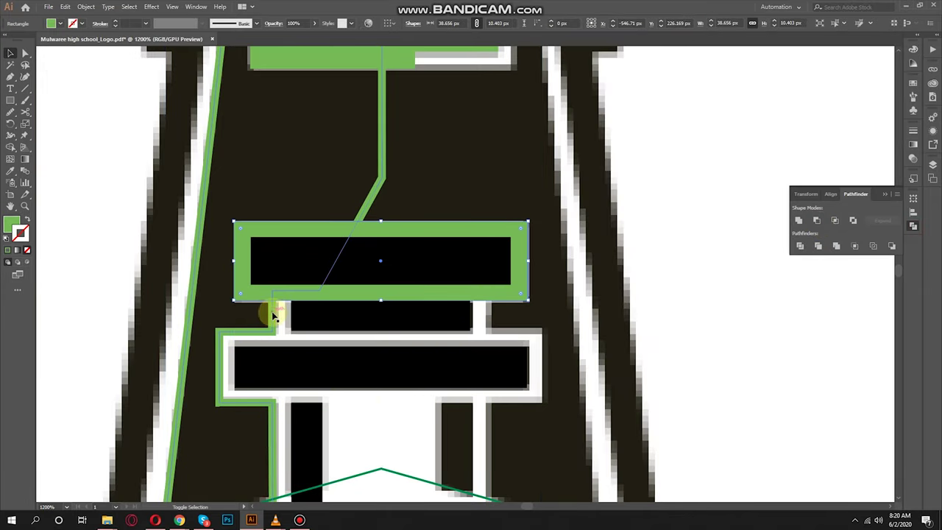
{"action": "left_click", "coordinate": [799, 220]}
{"action": "scroll", "coordinate": [541, 270], "scroll_direction": "down", "scroll_amount": 2}
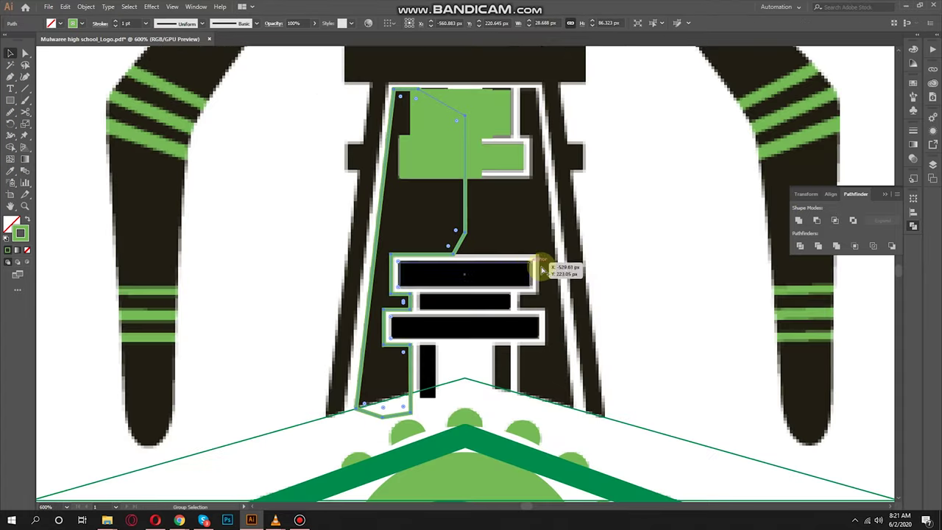
{"action": "scroll", "coordinate": [541, 270], "scroll_direction": "up", "scroll_amount": 2}
{"action": "left_click", "coordinate": [825, 220]}
{"action": "left_click", "coordinate": [530, 270]}
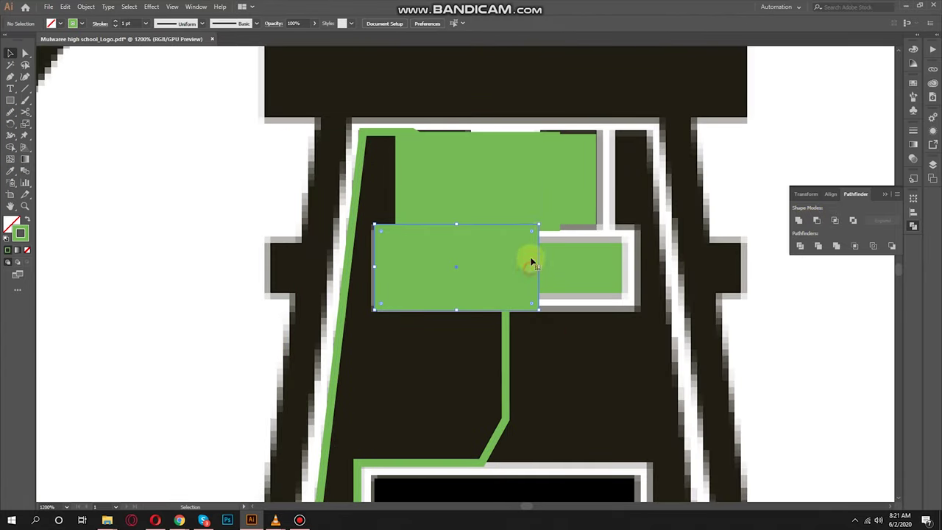
Cut the front shape out of the green shapes and reflect a mirrored copy of the tower's left half.
{"action": "left_click", "coordinate": [816, 221]}
{"action": "scroll", "coordinate": [393, 298], "scroll_direction": "down", "scroll_amount": 1}
{"action": "right_click", "coordinate": [395, 294]}
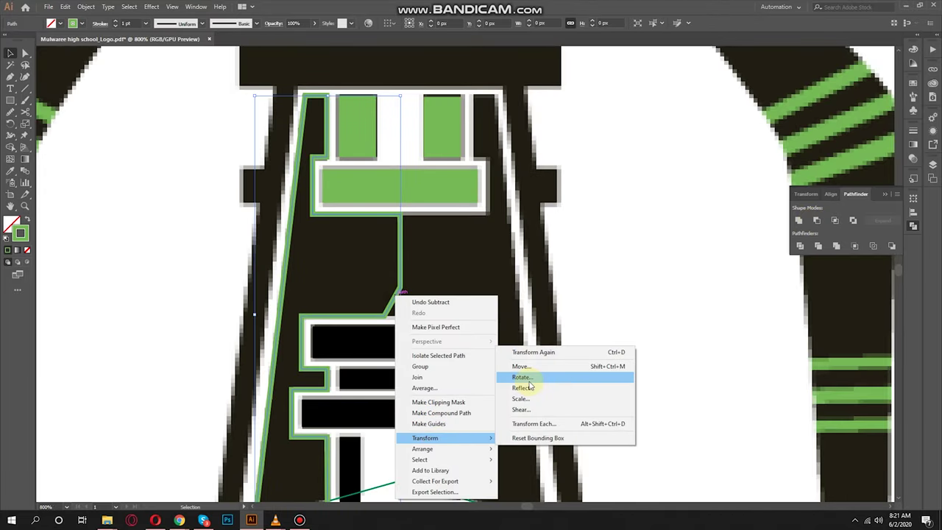
{"action": "left_click", "coordinate": [530, 387]}
{"action": "left_click", "coordinate": [423, 321]}
{"action": "scroll", "coordinate": [442, 269], "scroll_direction": "down", "scroll_amount": 2}
{"action": "scroll", "coordinate": [406, 269], "scroll_direction": "down", "scroll_amount": 1}
{"action": "scroll", "coordinate": [422, 337], "scroll_direction": "up", "scroll_amount": 3}
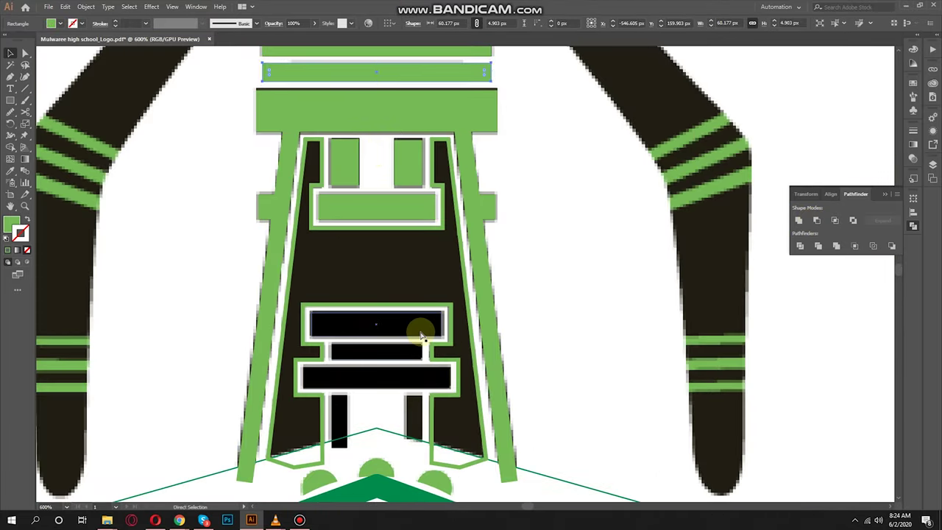
{"action": "scroll", "coordinate": [339, 419], "scroll_direction": "up", "scroll_amount": 3}
Copy the black leg to the right side and trim both green stripes flush with the base line.
{"action": "left_click", "coordinate": [276, 322]}
{"action": "left_click_drag", "start_coordinate": [487, 333], "coordinate": [487, 334]}
{"action": "scroll", "coordinate": [430, 372], "scroll_direction": "down", "scroll_amount": 2}
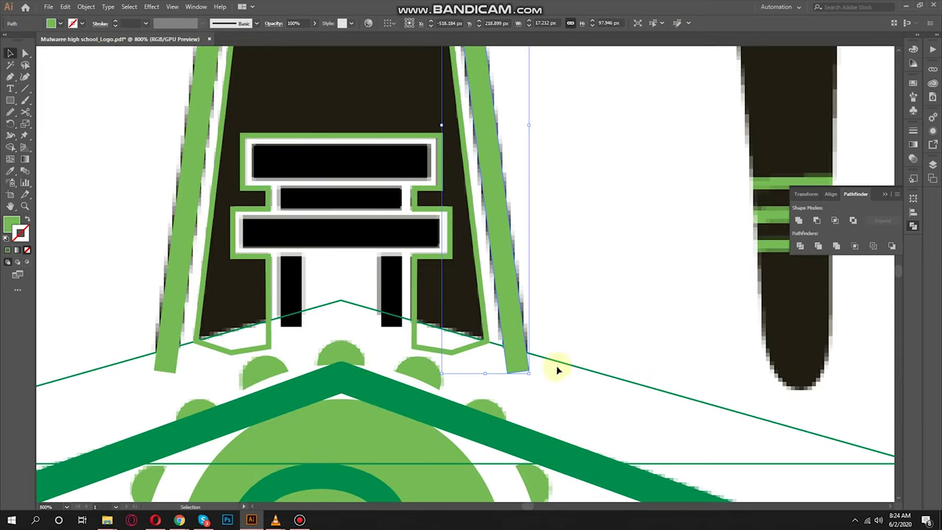
{"action": "left_click", "coordinate": [817, 220]}
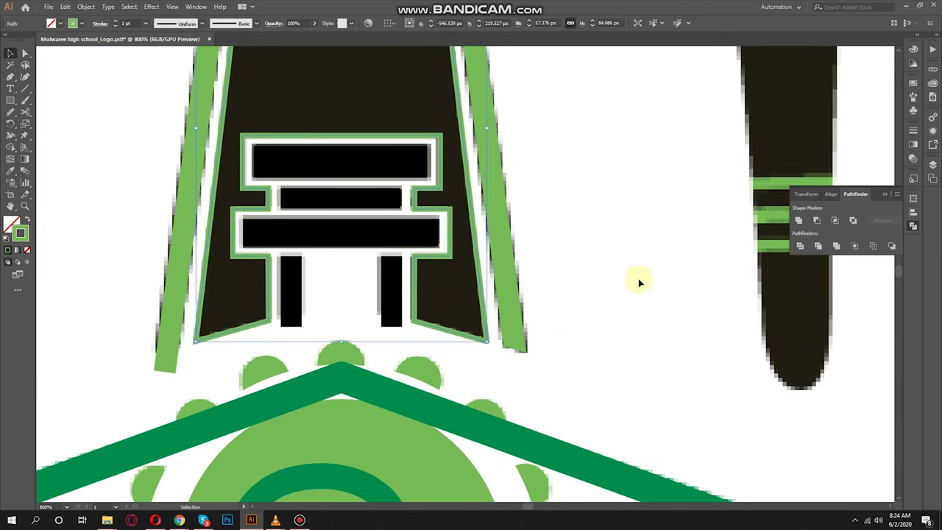
{"action": "left_click", "coordinate": [168, 327], "text": "shift"}
{"action": "left_click", "coordinate": [817, 220]}
{"action": "left_click", "coordinate": [293, 277], "text": "shift"}
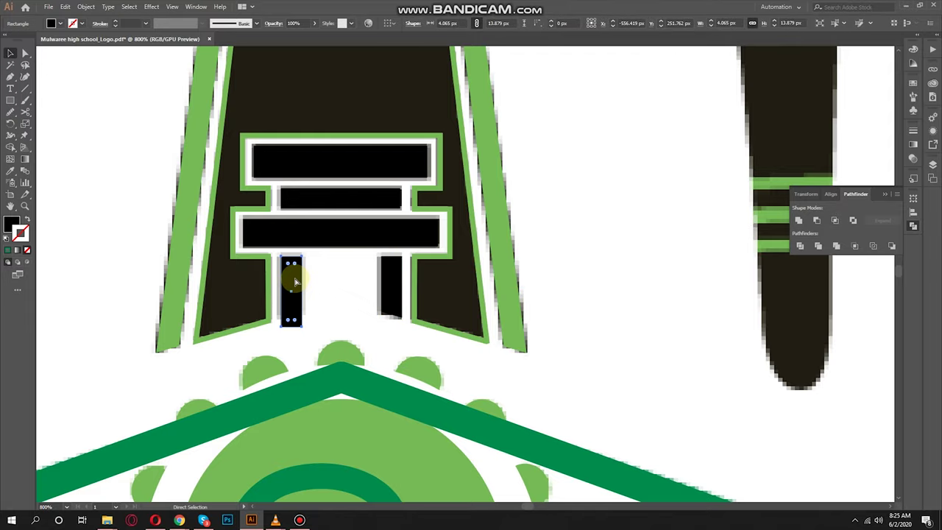
{"action": "left_click", "coordinate": [334, 281]}
{"action": "scroll", "coordinate": [511, 370], "scroll_direction": "down", "scroll_amount": 3}
{"action": "scroll", "coordinate": [385, 248], "scroll_direction": "down", "scroll_amount": 2}
Start a Pen path at the left boomerang's tip and curve it around the tip.
{"action": "scroll", "coordinate": [452, 189], "scroll_direction": "down", "scroll_amount": 2}
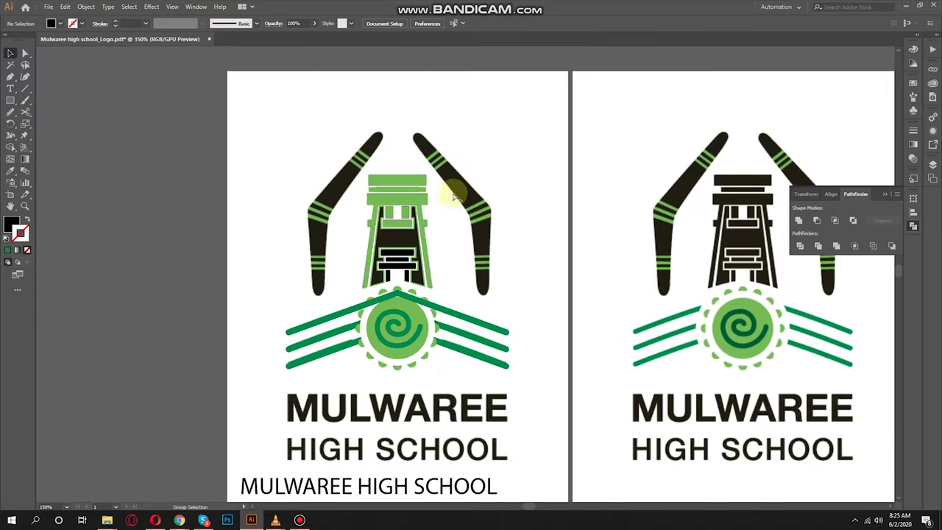
{"action": "scroll", "coordinate": [452, 189], "scroll_direction": "up", "scroll_amount": 4}
{"action": "scroll", "coordinate": [221, 297], "scroll_direction": "up", "scroll_amount": 1}
{"action": "scroll", "coordinate": [309, 195], "scroll_direction": "up", "scroll_amount": 1}
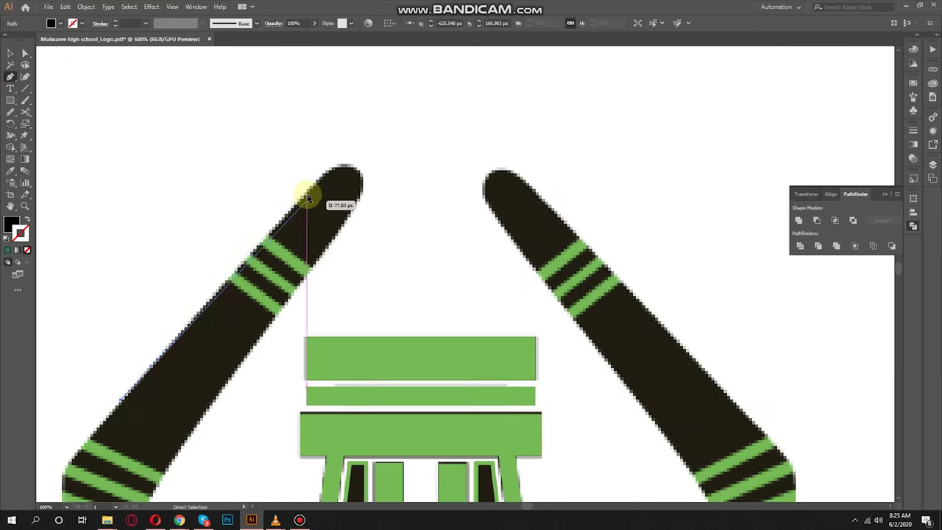
{"action": "left_click", "coordinate": [310, 196]}
{"action": "scroll", "coordinate": [343, 157], "scroll_direction": "up", "scroll_amount": 1}
{"action": "scroll", "coordinate": [343, 157], "scroll_direction": "up", "scroll_amount": 1}
{"action": "mouse_move", "coordinate": [358, 187]}
{"action": "left_mouse_down"}
{"action": "mouse_move", "coordinate": [397, 206]}
{"action": "mouse_move", "coordinate": [393, 236]}
{"action": "left_mouse_up"}
{"action": "scroll", "coordinate": [354, 301], "scroll_direction": "up", "scroll_amount": 1}
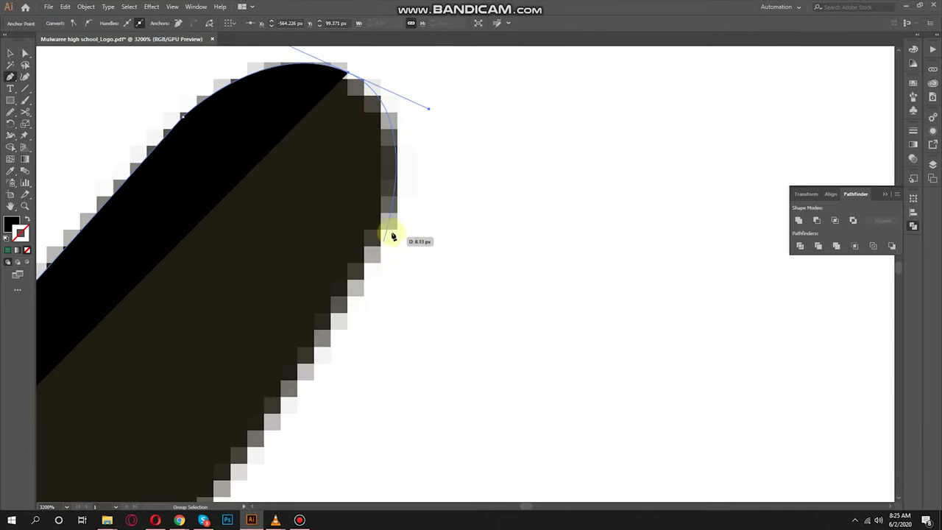
{"action": "scroll", "coordinate": [359, 275], "scroll_direction": "down", "scroll_amount": 5}
{"action": "scroll", "coordinate": [368, 221], "scroll_direction": "up", "scroll_amount": 3}
{"action": "scroll", "coordinate": [268, 371], "scroll_direction": "up", "scroll_amount": 1}
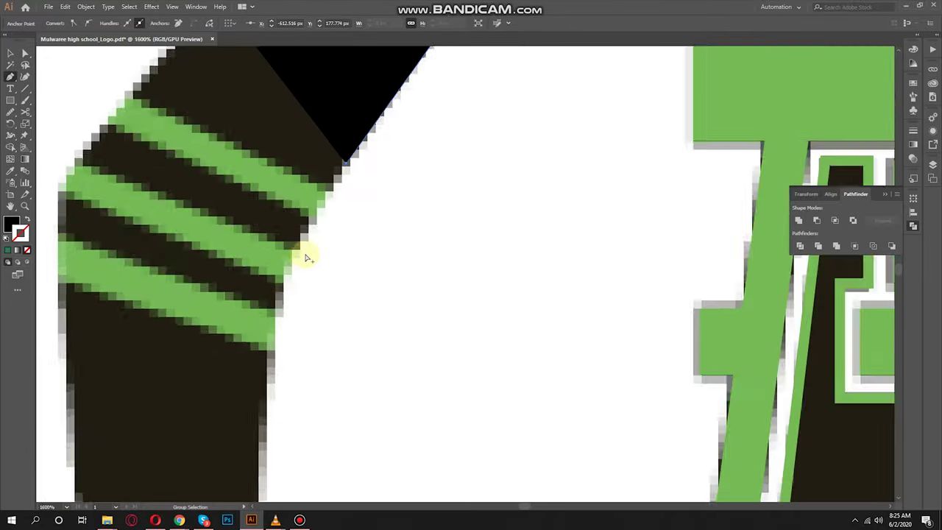
{"action": "scroll", "coordinate": [305, 252], "scroll_direction": "up", "scroll_amount": 1}
Continue the path along the boomerang's edge and round its lower tip to finish the outline.
{"action": "left_click", "coordinate": [282, 232]}
{"action": "scroll", "coordinate": [267, 291], "scroll_direction": "down", "scroll_amount": 2}
{"action": "scroll", "coordinate": [275, 370], "scroll_direction": "up", "scroll_amount": 2}
{"action": "scroll", "coordinate": [361, 254], "scroll_direction": "down", "scroll_amount": 3}
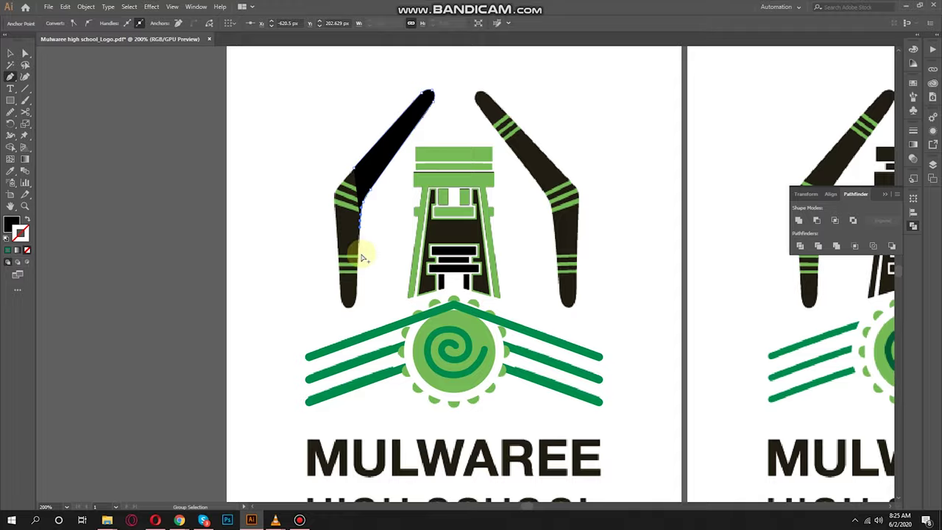
{"action": "scroll", "coordinate": [418, 349], "scroll_direction": "up", "scroll_amount": 3}
{"action": "scroll", "coordinate": [394, 394], "scroll_direction": "up", "scroll_amount": 3}
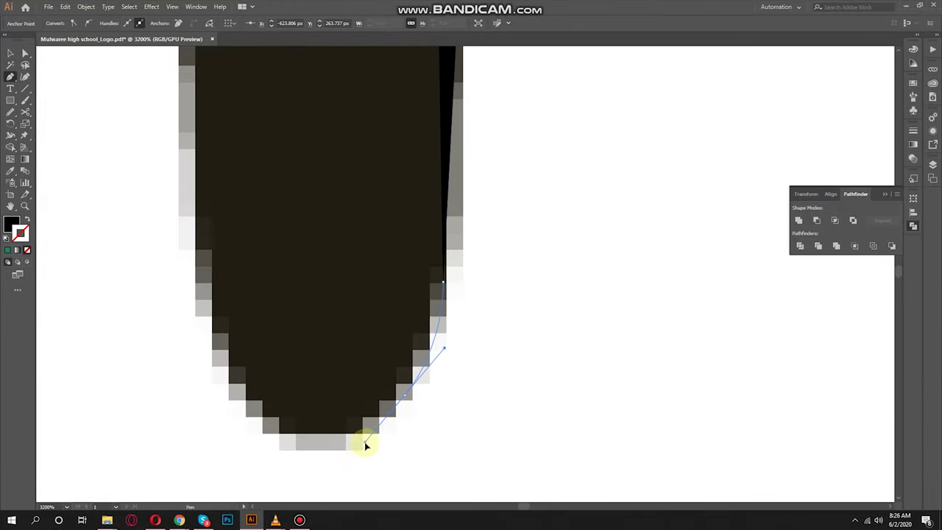
{"action": "left_click_drag", "start_coordinate": [366, 445], "coordinate": [244, 415]}
{"action": "scroll", "coordinate": [185, 157], "scroll_direction": "down", "scroll_amount": 4}
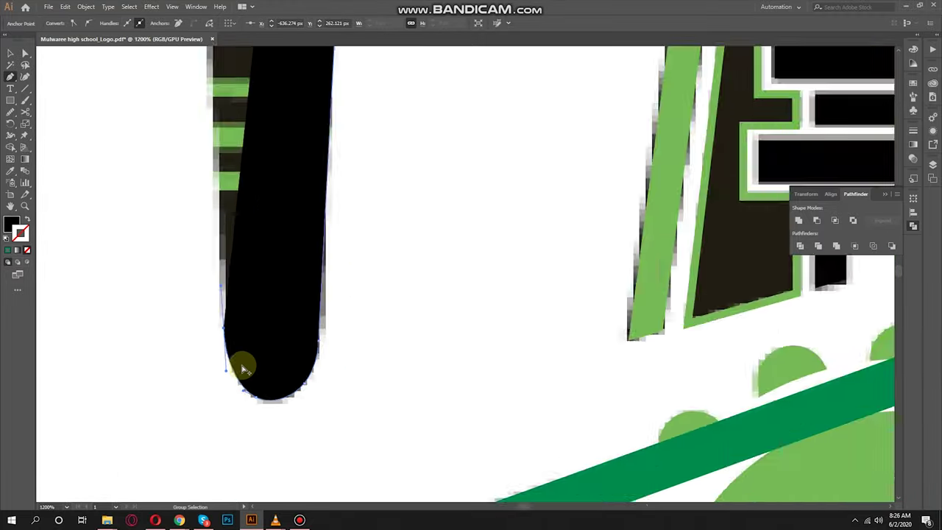
{"action": "scroll", "coordinate": [209, 127], "scroll_direction": "up", "scroll_amount": 4}
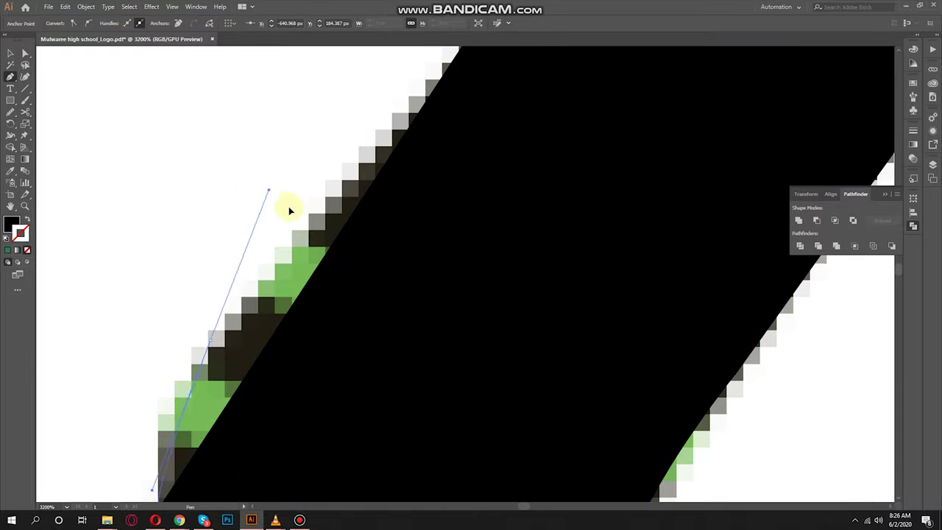
{"action": "scroll", "coordinate": [221, 361], "scroll_direction": "down", "scroll_amount": 1}
{"action": "scroll", "coordinate": [257, 276], "scroll_direction": "up", "scroll_amount": 1}
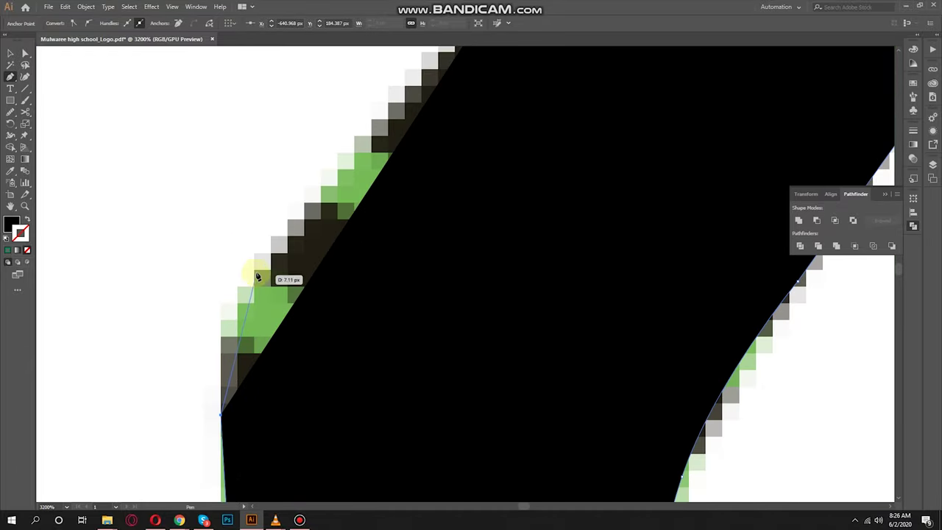
{"action": "scroll", "coordinate": [292, 236], "scroll_direction": "down", "scroll_amount": 1}
{"action": "scroll", "coordinate": [243, 294], "scroll_direction": "up", "scroll_amount": 1}
{"action": "scroll", "coordinate": [312, 206], "scroll_direction": "down", "scroll_amount": 1}
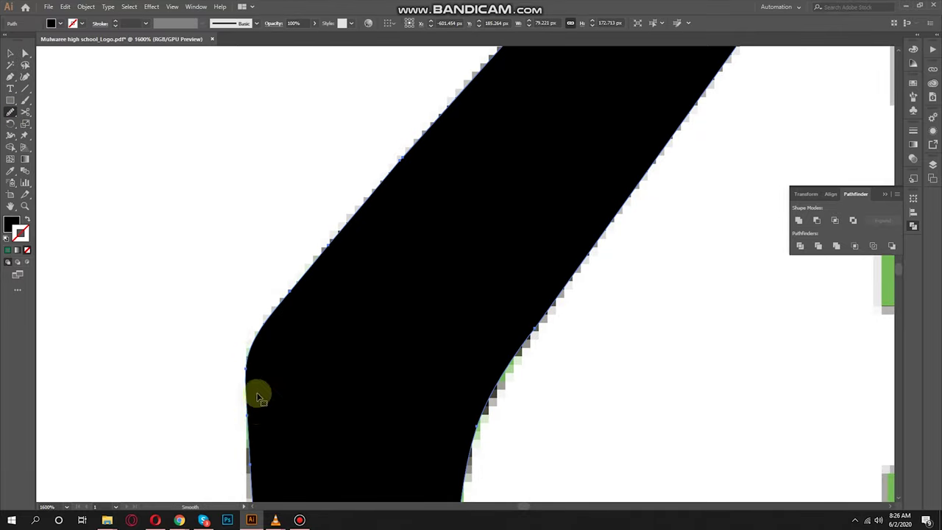
{"action": "scroll", "coordinate": [258, 398], "scroll_direction": "down", "scroll_amount": 1}
{"action": "key", "text": "ctrl+z"}
{"action": "scroll", "coordinate": [337, 312], "scroll_direction": "down", "scroll_amount": 1}
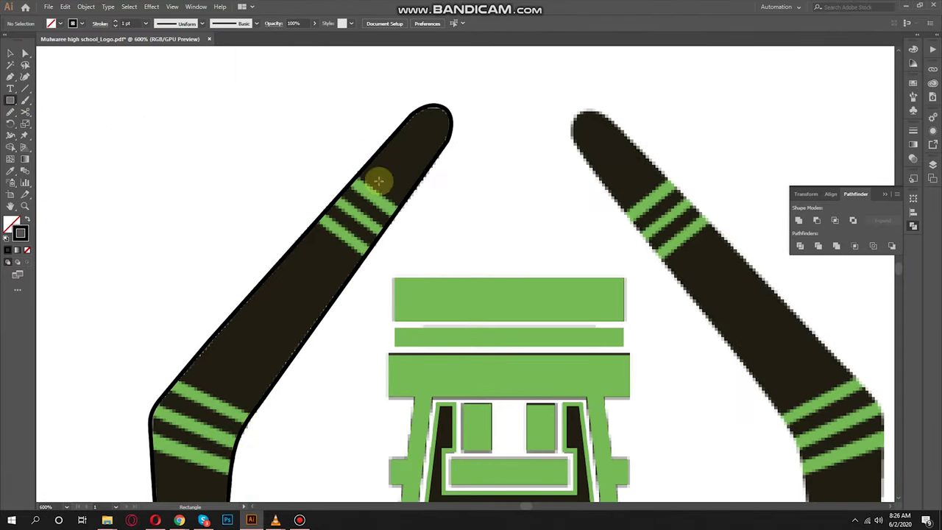
Make a set of three green stripes and place it across the boomerang's upper arm.
{"action": "scroll", "coordinate": [378, 181], "scroll_direction": "up", "scroll_amount": 2}
{"action": "left_click_drag", "start_coordinate": [408, 202], "coordinate": [609, 220]}
{"action": "left_click", "coordinate": [26, 220]}
{"action": "scroll", "coordinate": [508, 213], "scroll_direction": "up", "scroll_amount": 1}
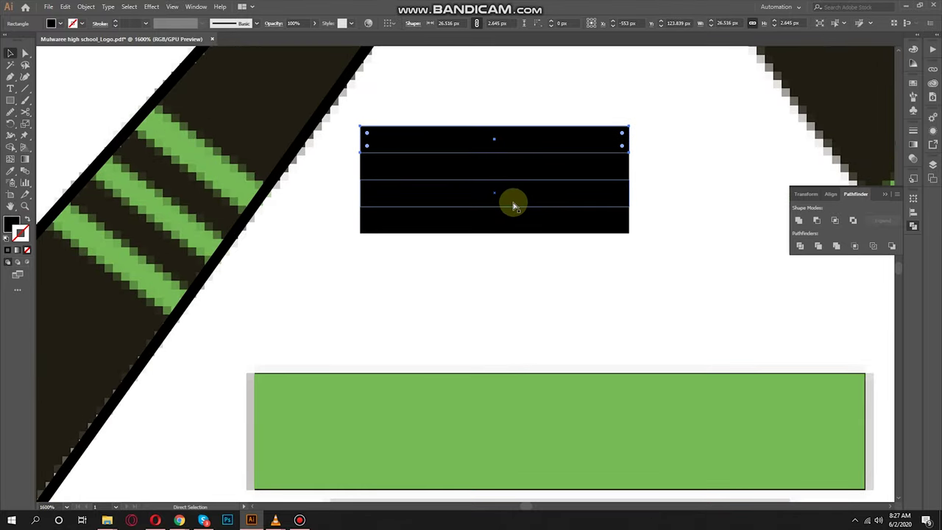
{"action": "left_click_drag", "start_coordinate": [508, 214], "coordinate": [438, 195]}
{"action": "mouse_move", "coordinate": [525, 125]}
{"action": "left_mouse_down"}
{"action": "mouse_move", "coordinate": [420, 204]}
{"action": "mouse_move", "coordinate": [551, 211]}
{"action": "mouse_move", "coordinate": [382, 221]}
{"action": "mouse_move", "coordinate": [351, 165]}
{"action": "left_mouse_up"}
{"action": "scroll", "coordinate": [352, 164], "scroll_direction": "down", "scroll_amount": 3}
{"action": "left_click", "coordinate": [510, 274]}
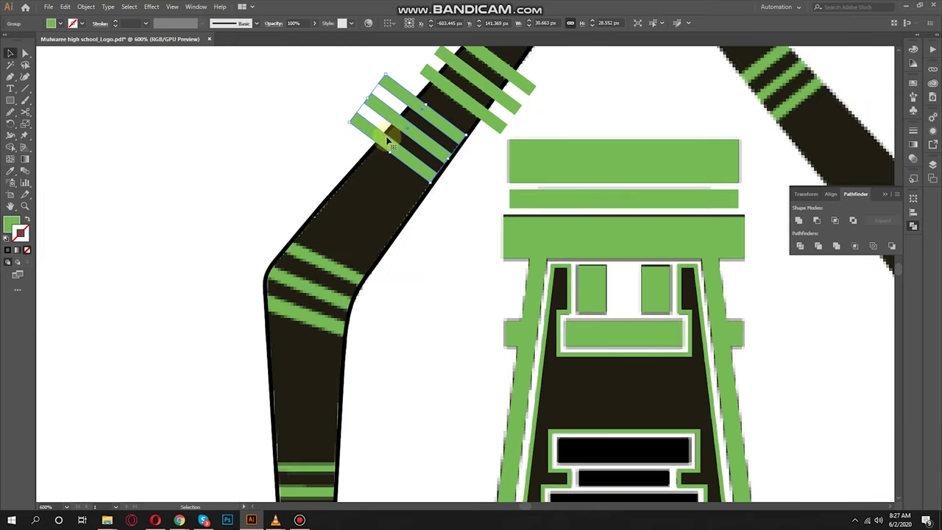
Place rotated copies of the stripe set across the boomerang's bend and lower end.
{"action": "left_click_drag", "start_coordinate": [390, 137], "coordinate": [324, 272]}
{"action": "scroll", "coordinate": [324, 272], "scroll_direction": "up", "scroll_amount": 2}
{"action": "left_click_drag", "start_coordinate": [483, 279], "coordinate": [461, 292]}
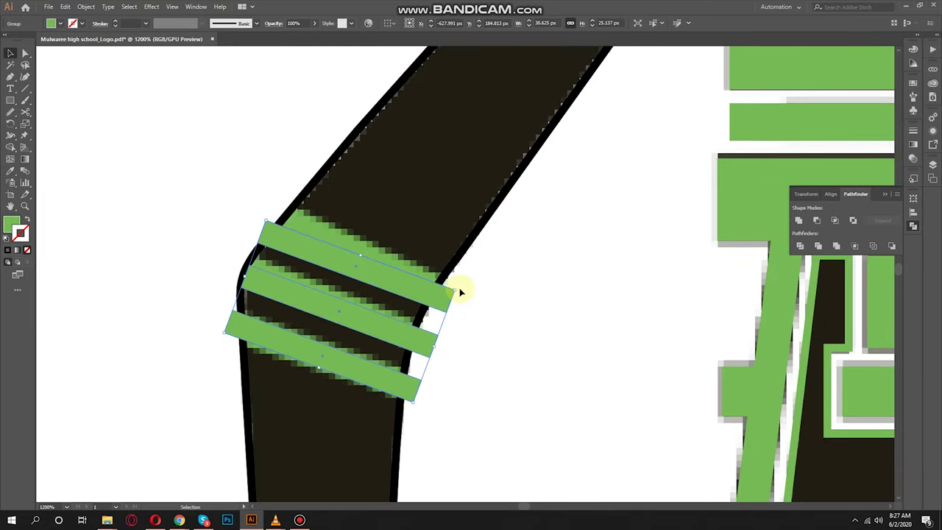
{"action": "scroll", "coordinate": [349, 238], "scroll_direction": "down", "scroll_amount": 3}
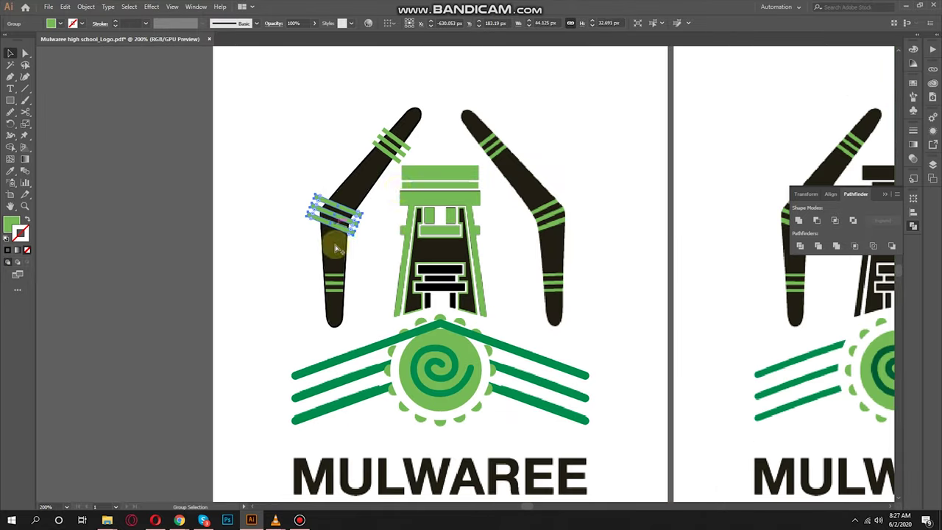
{"action": "mouse_move", "coordinate": [342, 202]}
{"action": "left_mouse_down"}
{"action": "mouse_move", "coordinate": [308, 234]}
{"action": "mouse_move", "coordinate": [347, 189]}
{"action": "mouse_move", "coordinate": [385, 332]}
{"action": "left_mouse_up"}
{"action": "scroll", "coordinate": [304, 217], "scroll_direction": "up", "scroll_amount": 3}
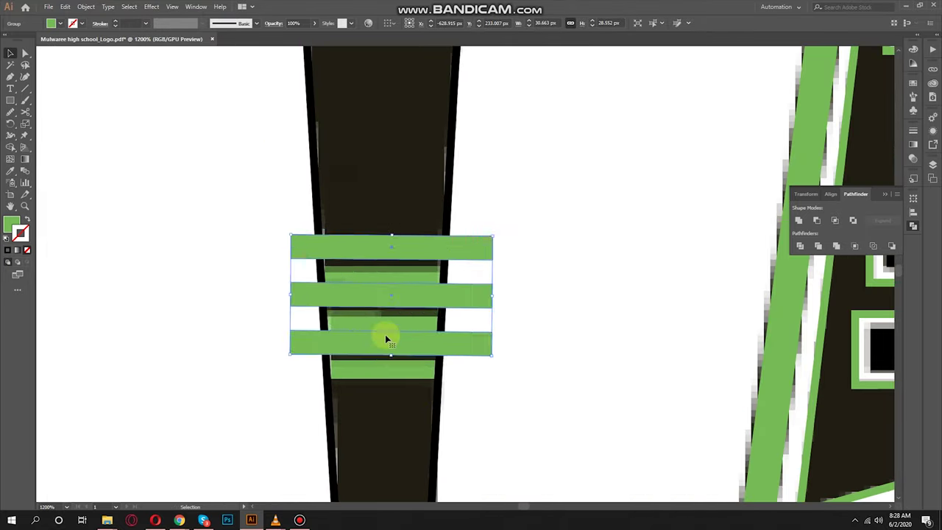
{"action": "scroll", "coordinate": [385, 332], "scroll_direction": "up", "scroll_amount": 1}
{"action": "scroll", "coordinate": [419, 311], "scroll_direction": "down", "scroll_amount": 3}
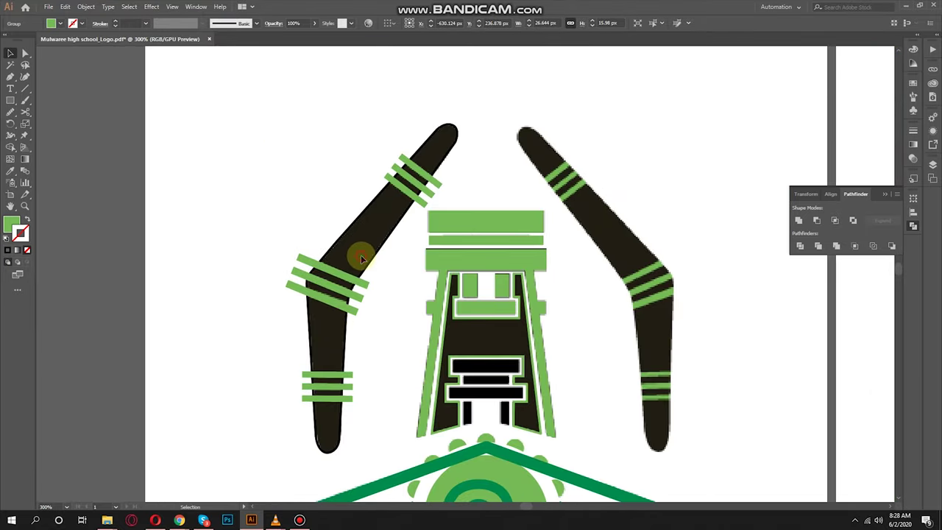
Clip the green stripes inside the left boomerang's shape.
{"action": "left_click", "coordinate": [364, 213]}
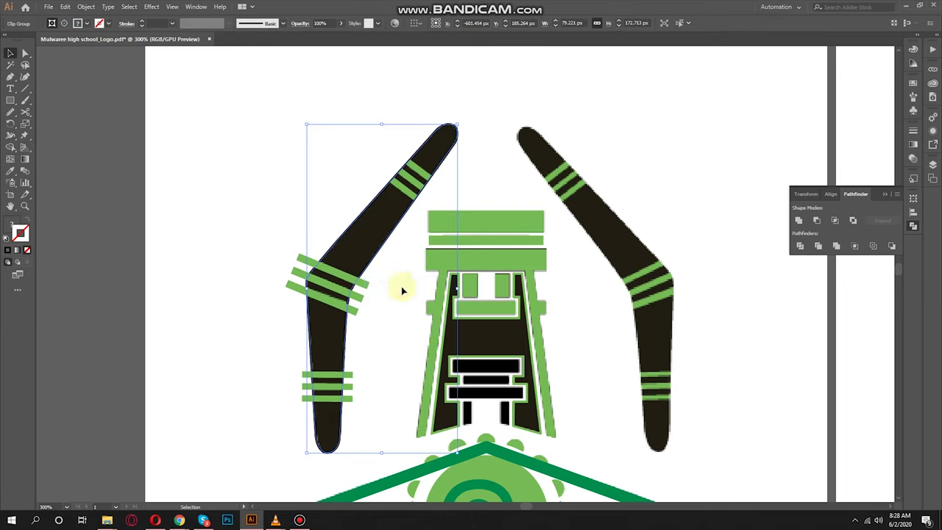
{"action": "left_click_drag", "start_coordinate": [424, 174], "coordinate": [424, 175]}
{"action": "left_click", "coordinate": [344, 232]}
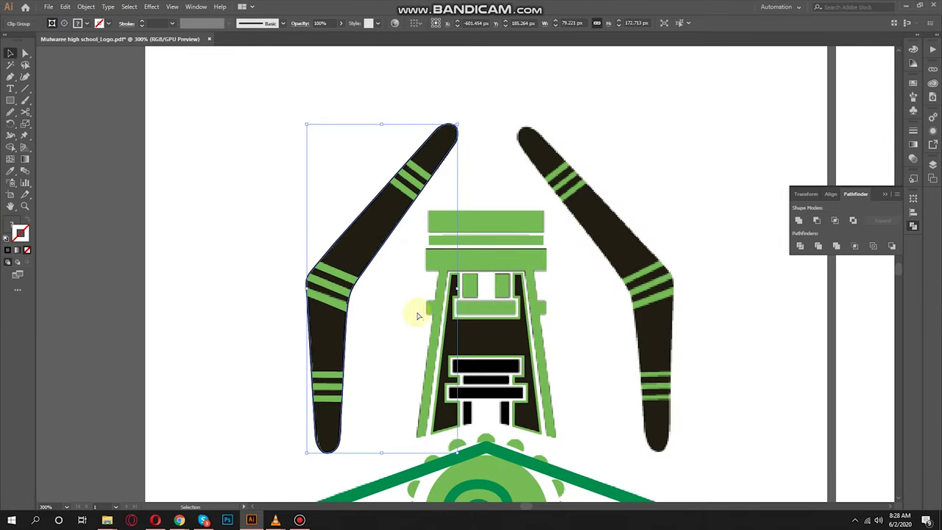
{"action": "left_click", "coordinate": [418, 316]}
{"action": "scroll", "coordinate": [418, 316], "scroll_direction": "up", "scroll_amount": 3}
{"action": "scroll", "coordinate": [257, 184], "scroll_direction": "down", "scroll_amount": 2}
Give the left boomerang the dark fill and reflect a copy to form the right boomerang.
{"action": "left_click", "coordinate": [315, 225]}
{"action": "scroll", "coordinate": [356, 304], "scroll_direction": "down", "scroll_amount": 1}
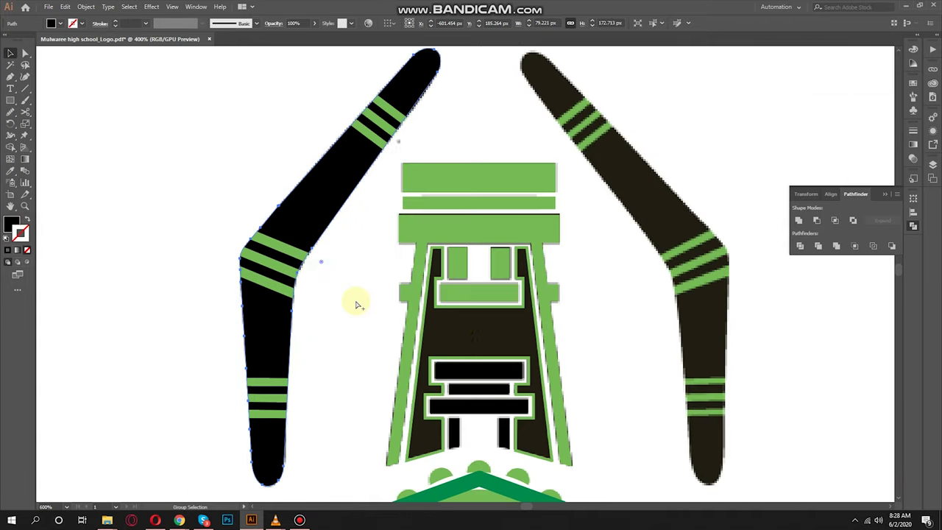
{"action": "left_click", "coordinate": [673, 218]}
{"action": "key", "text": "v"}
{"action": "right_click", "coordinate": [311, 302]}
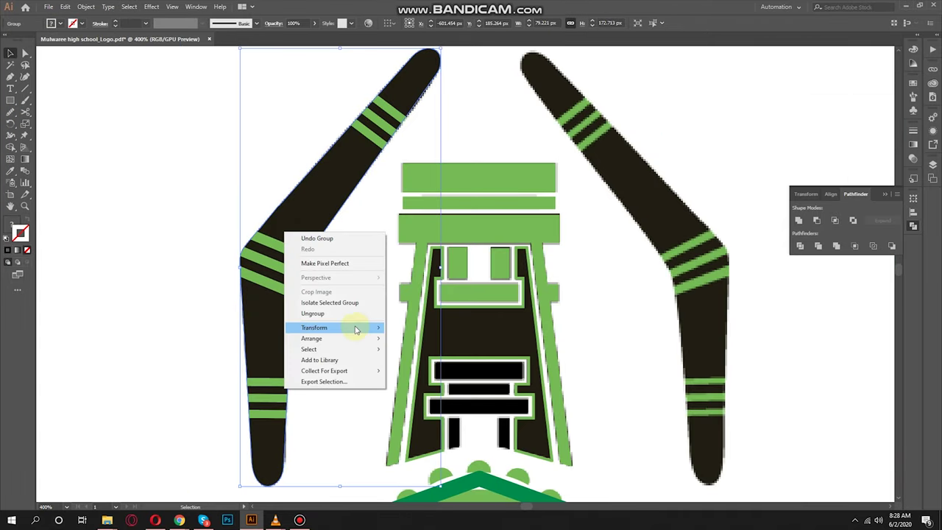
{"action": "left_click", "coordinate": [390, 375]}
{"action": "left_click", "coordinate": [413, 319]}
{"action": "scroll", "coordinate": [617, 245], "scroll_direction": "down", "scroll_amount": 1}
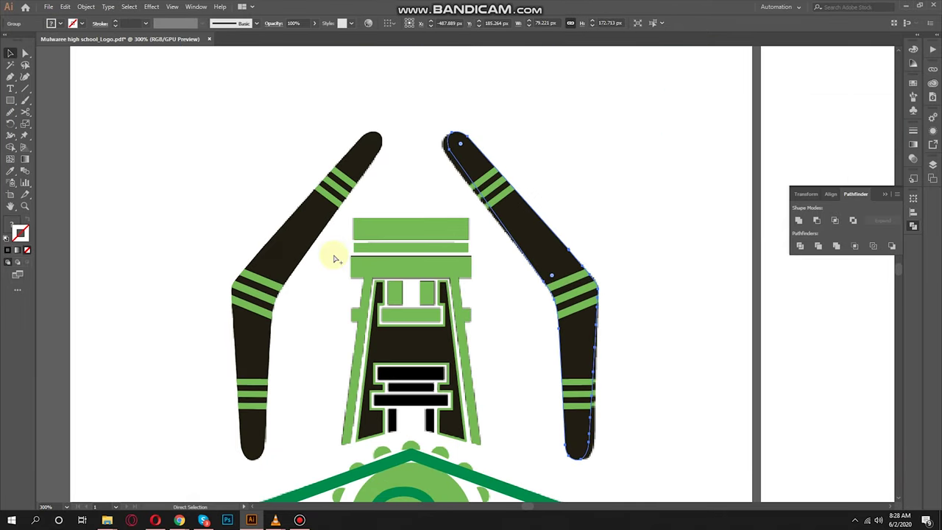
{"action": "scroll", "coordinate": [335, 259], "scroll_direction": "down", "scroll_amount": 3}
{"action": "key", "text": "v"}
Fill the tower with the boomerang's dark colour.
{"action": "scroll", "coordinate": [375, 316], "scroll_direction": "up", "scroll_amount": 3}
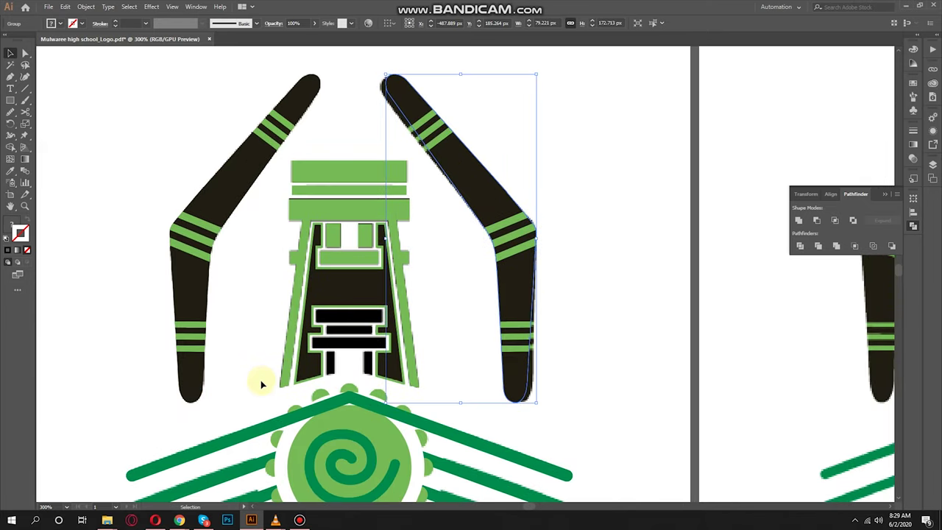
{"action": "key", "text": "i"}
{"action": "left_click", "coordinate": [507, 280]}
Move the MULWAREE HIGH SCHOOL text below the logo and apply a bold Swiss 721 font.
{"action": "key", "text": "v"}
{"action": "scroll", "coordinate": [416, 341], "scroll_direction": "down", "scroll_amount": 3}
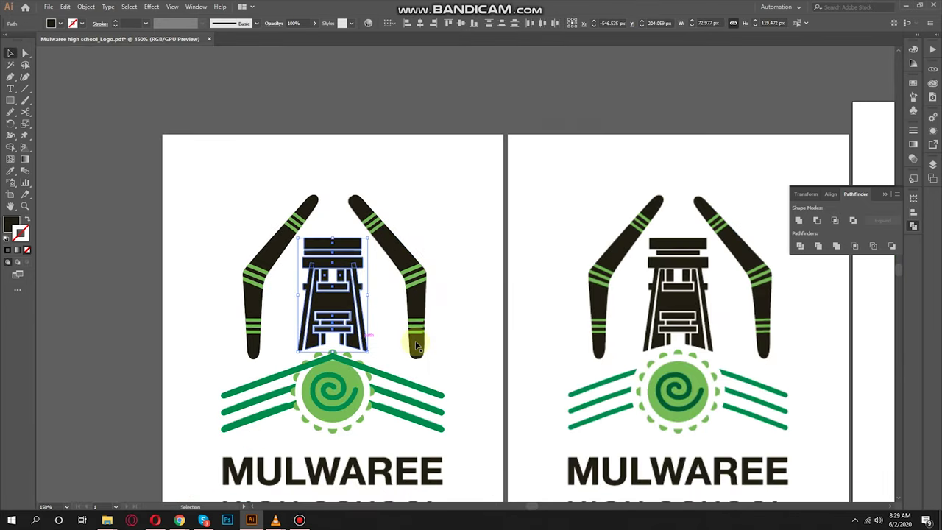
{"action": "scroll", "coordinate": [343, 360], "scroll_direction": "up", "scroll_amount": 3}
{"action": "scroll", "coordinate": [331, 351], "scroll_direction": "down", "scroll_amount": 3}
{"action": "scroll", "coordinate": [331, 351], "scroll_direction": "up", "scroll_amount": 2}
{"action": "scroll", "coordinate": [294, 391], "scroll_direction": "up", "scroll_amount": 1}
{"action": "left_click_drag", "start_coordinate": [361, 442], "coordinate": [416, 423]}
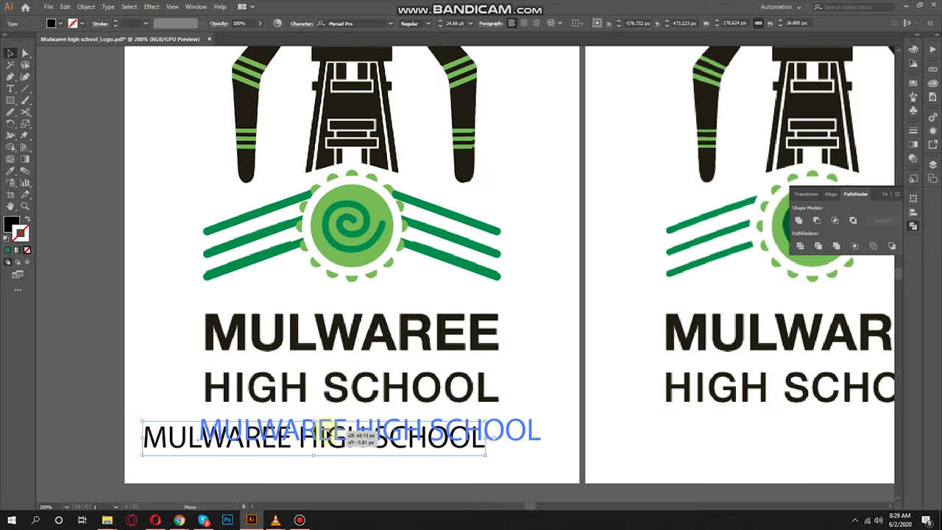
{"action": "left_click", "coordinate": [346, 23]}
{"action": "type", "text": "swiss"}
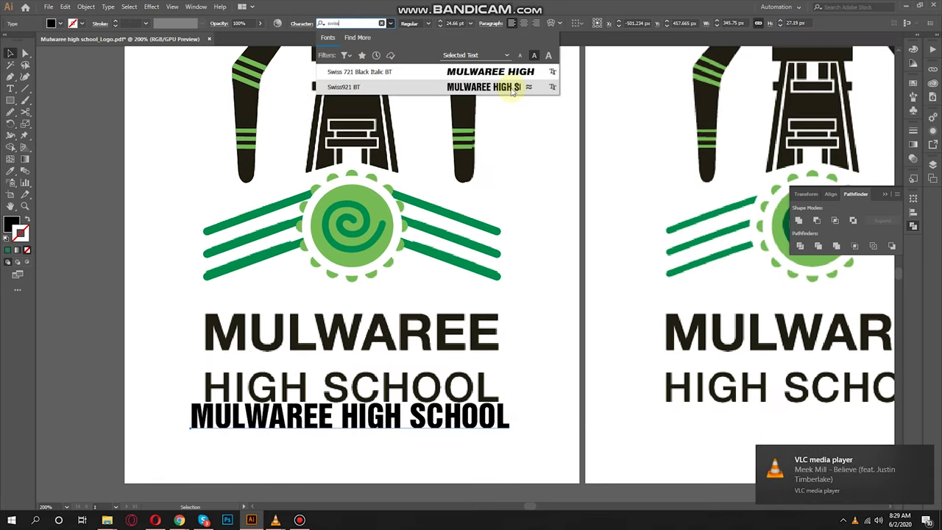
{"action": "left_click", "coordinate": [528, 86]}
{"action": "left_click", "coordinate": [321, 24]}
{"action": "left_click", "coordinate": [543, 70]}
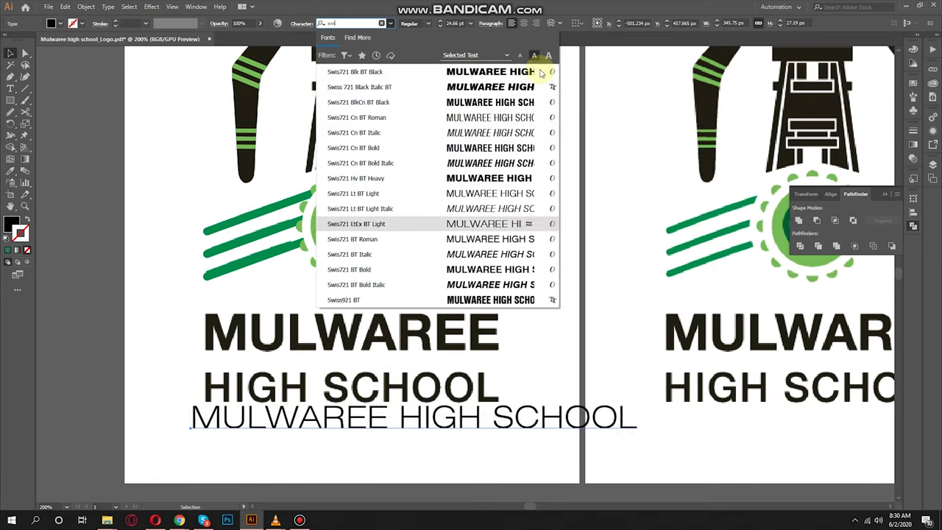
{"action": "left_click", "coordinate": [412, 218]}
Separate HIGH SCHOOL from MULWAREE over the reference lettering and colour MULWAREE green.
{"action": "left_click_drag", "start_coordinate": [316, 431], "coordinate": [332, 353]}
{"action": "double_click", "coordinate": [615, 339]}
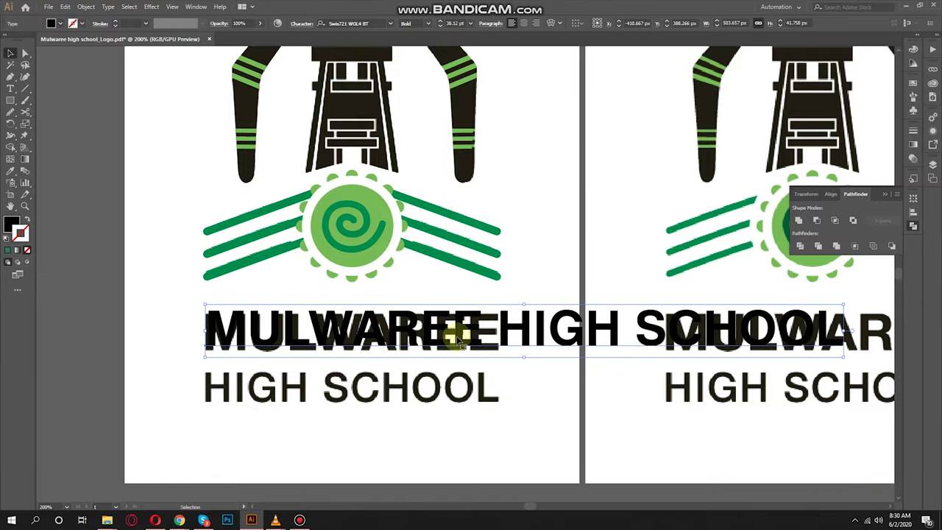
{"action": "left_click_drag", "start_coordinate": [618, 339], "coordinate": [368, 335]}
{"action": "key", "text": "Delete"}
{"action": "key", "text": "ctrl+z"}
{"action": "scroll", "coordinate": [169, 326], "scroll_direction": "up", "scroll_amount": 2}
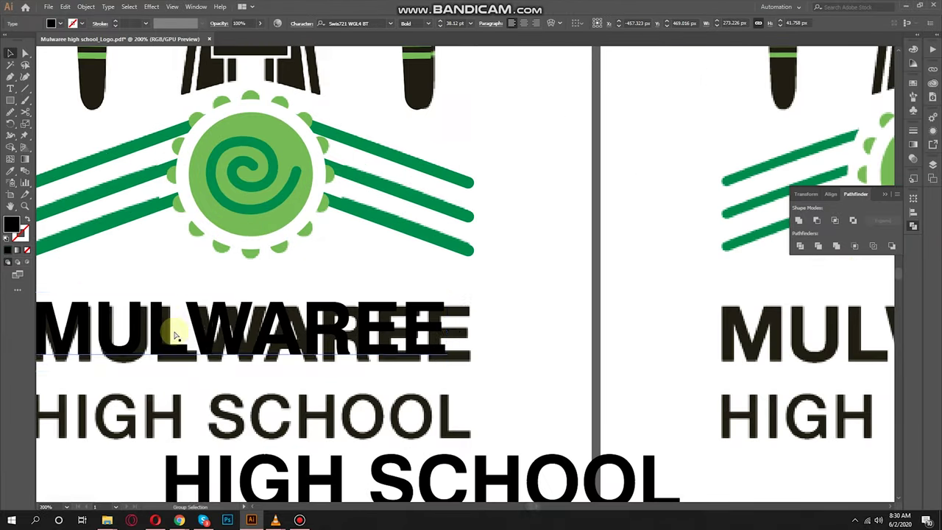
{"action": "key", "text": "i"}
{"action": "left_click", "coordinate": [294, 184]}
{"action": "scroll", "coordinate": [267, 293], "scroll_direction": "up", "scroll_amount": 4}
{"action": "key", "text": "v"}
{"action": "scroll", "coordinate": [268, 293], "scroll_direction": "down", "scroll_amount": 5}
{"action": "scroll", "coordinate": [533, 240], "scroll_direction": "up", "scroll_amount": 2}
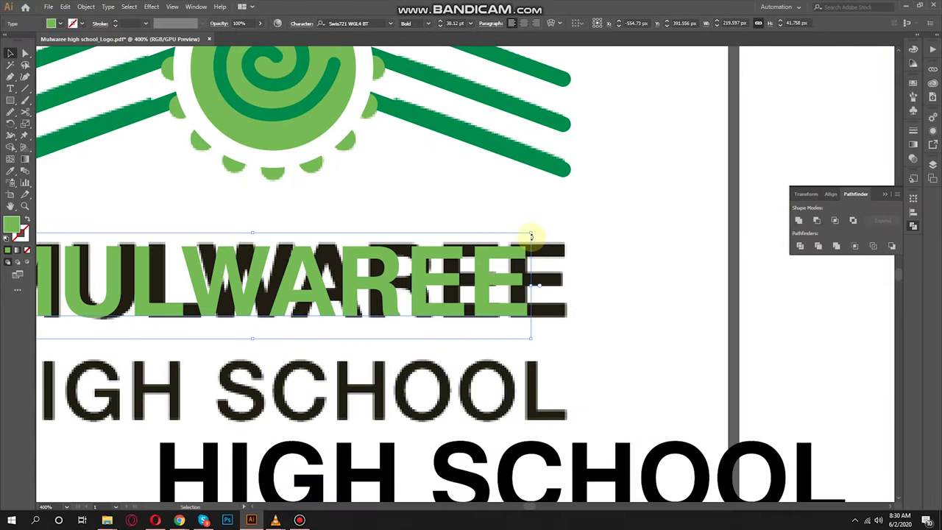
{"action": "scroll", "coordinate": [593, 311], "scroll_direction": "down", "scroll_amount": 1}
{"action": "scroll", "coordinate": [409, 294], "scroll_direction": "up", "scroll_amount": 1}
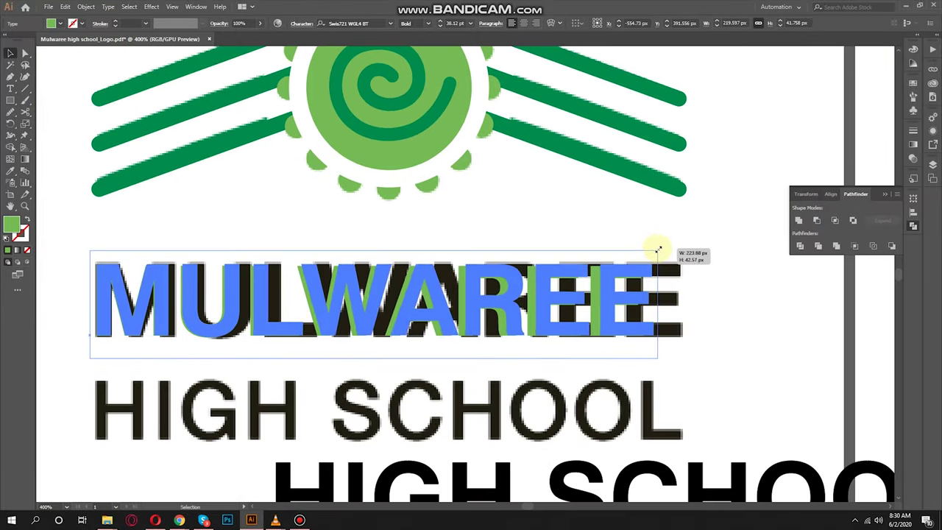
Resize MULWAREE and HIGH SCHOOL to match the reference lettering's size and width.
{"action": "left_click_drag", "start_coordinate": [652, 248], "coordinate": [678, 300]}
{"action": "scroll", "coordinate": [474, 216], "scroll_direction": "down", "scroll_amount": 2}
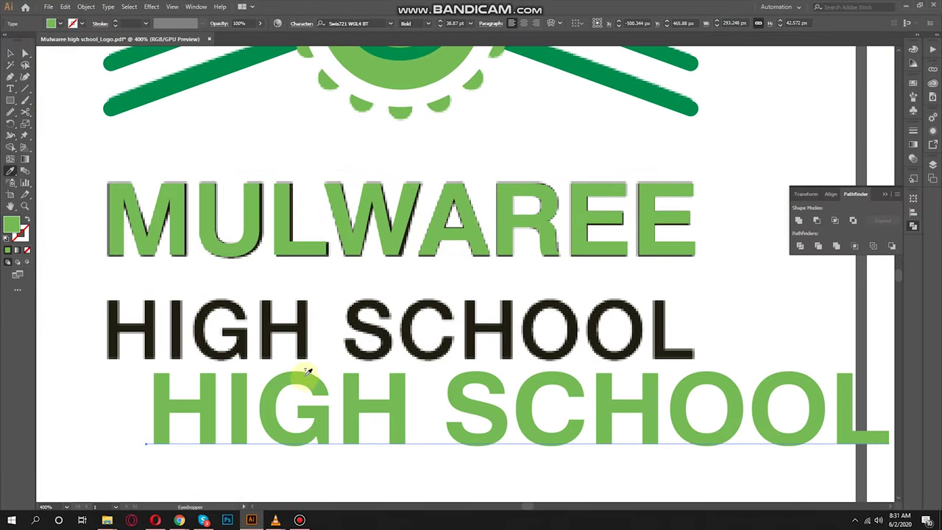
{"action": "left_click_drag", "start_coordinate": [189, 404], "coordinate": [189, 328]}
{"action": "left_click_drag", "start_coordinate": [841, 274], "coordinate": [692, 288]}
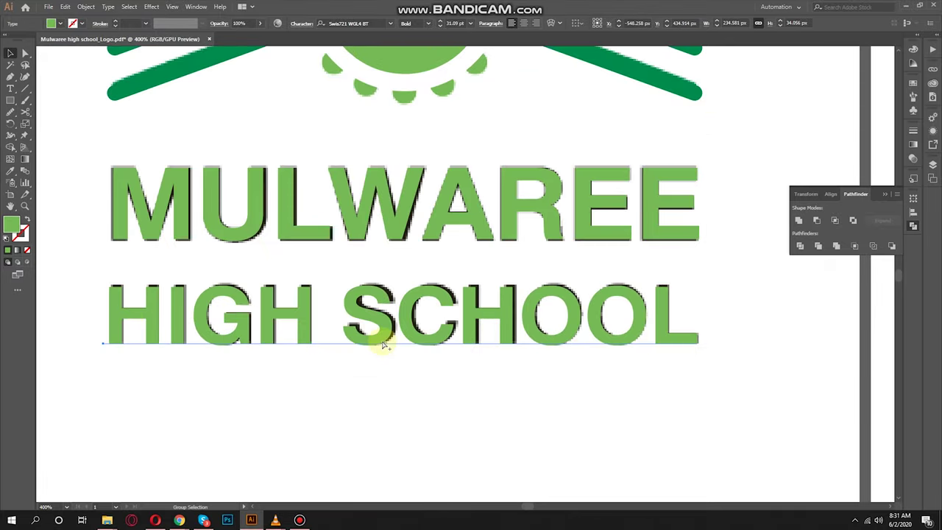
{"action": "scroll", "coordinate": [143, 290], "scroll_direction": "up", "scroll_amount": 3}
{"action": "scroll", "coordinate": [209, 311], "scroll_direction": "down", "scroll_amount": 2}
{"action": "scroll", "coordinate": [209, 311], "scroll_direction": "up", "scroll_amount": 1}
{"action": "scroll", "coordinate": [732, 286], "scroll_direction": "right", "scroll_amount": 5}
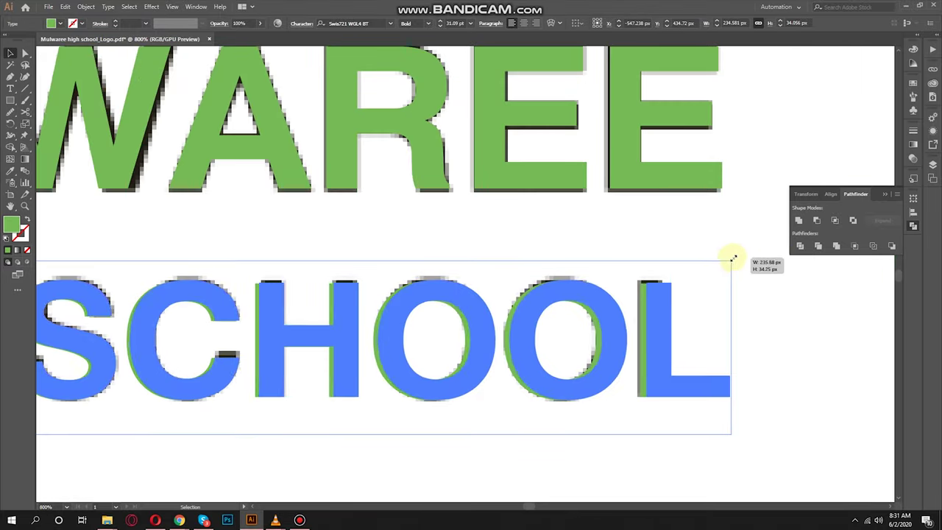
{"action": "left_click_drag", "start_coordinate": [731, 263], "coordinate": [747, 343]}
{"action": "scroll", "coordinate": [538, 326], "scroll_direction": "down", "scroll_amount": 6}
Copy the finished logo and paste it onto the blank third artboard.
{"action": "scroll", "coordinate": [595, 334], "scroll_direction": "up", "scroll_amount": 2}
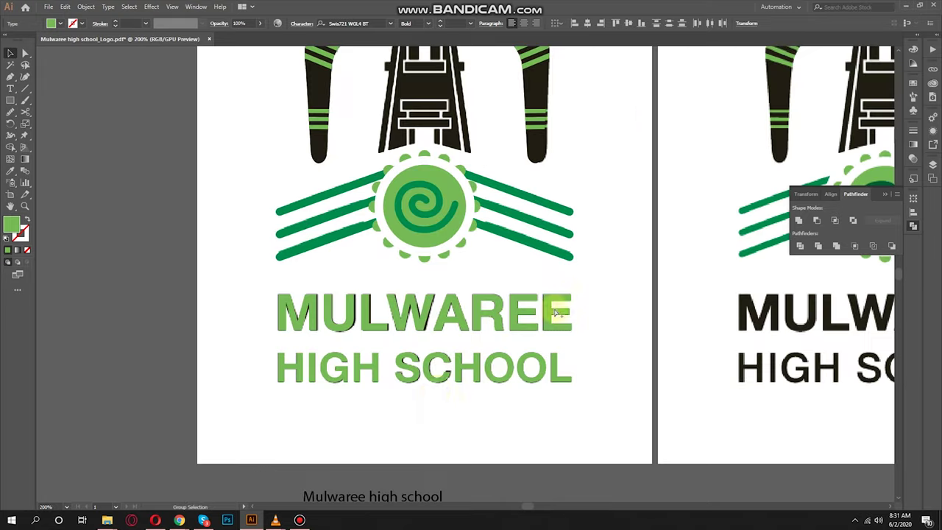
{"action": "key", "text": "i"}
{"action": "scroll", "coordinate": [468, 302], "scroll_direction": "down", "scroll_amount": 3}
{"action": "key", "text": "v"}
{"action": "key", "text": "ctrl+c"}
{"action": "scroll", "coordinate": [273, 351], "scroll_direction": "down", "scroll_amount": 2}
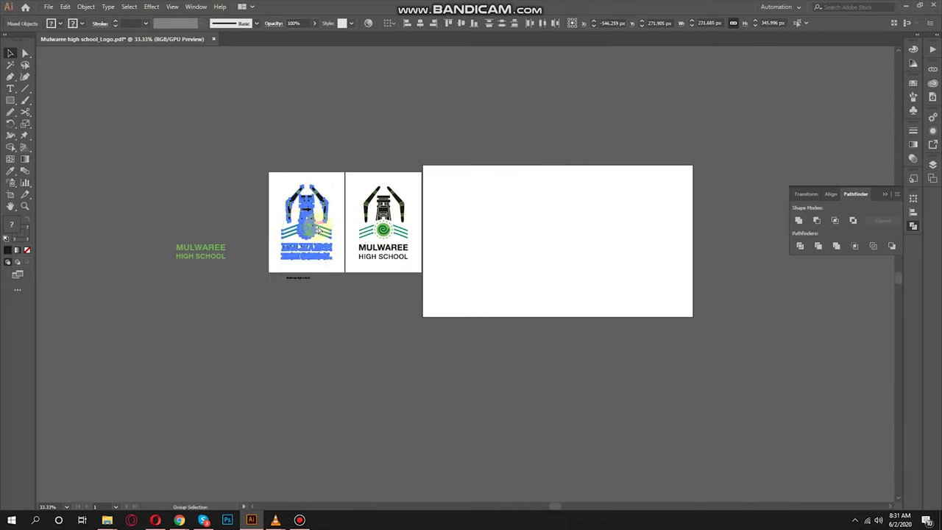
{"action": "scroll", "coordinate": [222, 300], "scroll_direction": "up", "scroll_amount": 2}
{"action": "key", "text": "ctrl+v"}
Shrink the third artboard with a size preset and enlarge the logo to fit it.
{"action": "left_click", "coordinate": [24, 197]}
{"action": "left_click", "coordinate": [73, 23]}
{"action": "left_click", "coordinate": [66, 360]}
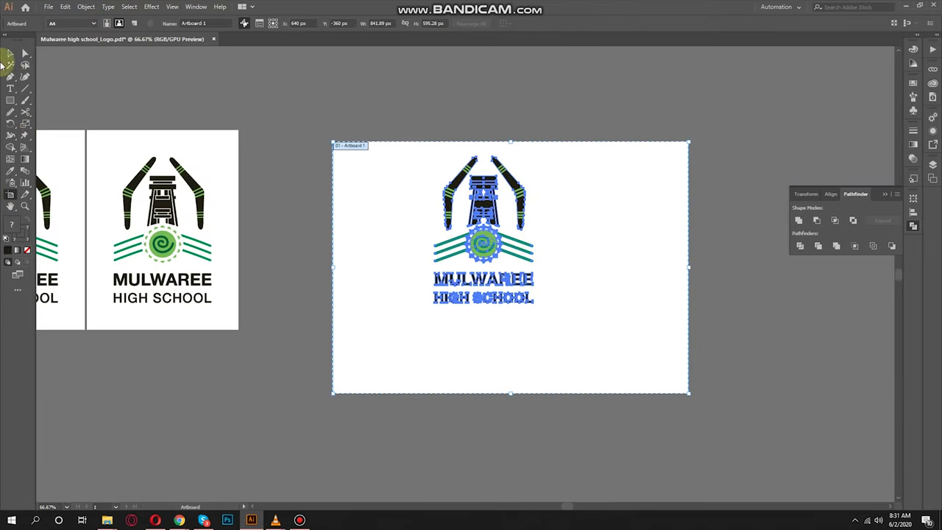
{"action": "key", "text": "v"}
{"action": "left_click_drag", "start_coordinate": [565, 195], "coordinate": [583, 157]}
{"action": "scroll", "coordinate": [471, 250], "scroll_direction": "left", "scroll_amount": 5}
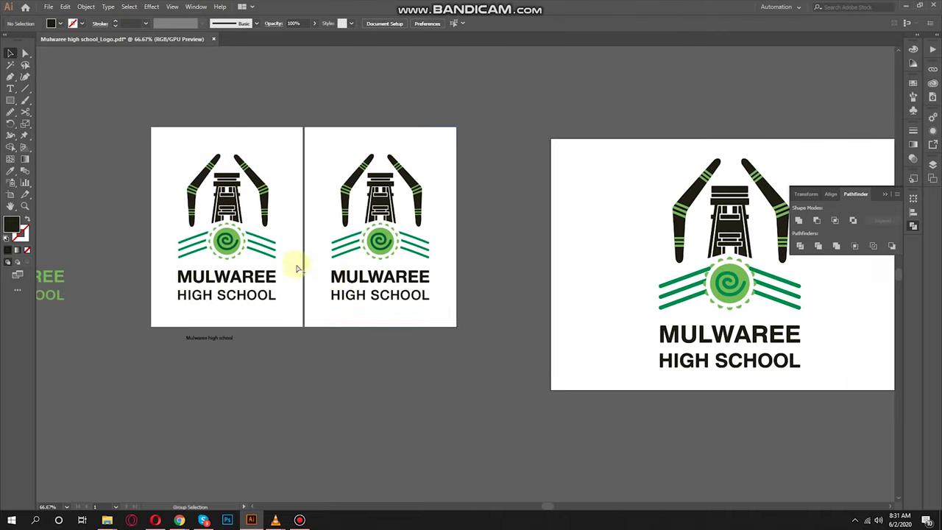
{"action": "left_click", "coordinate": [933, 165]}
{"action": "key", "text": "ctrl+1"}
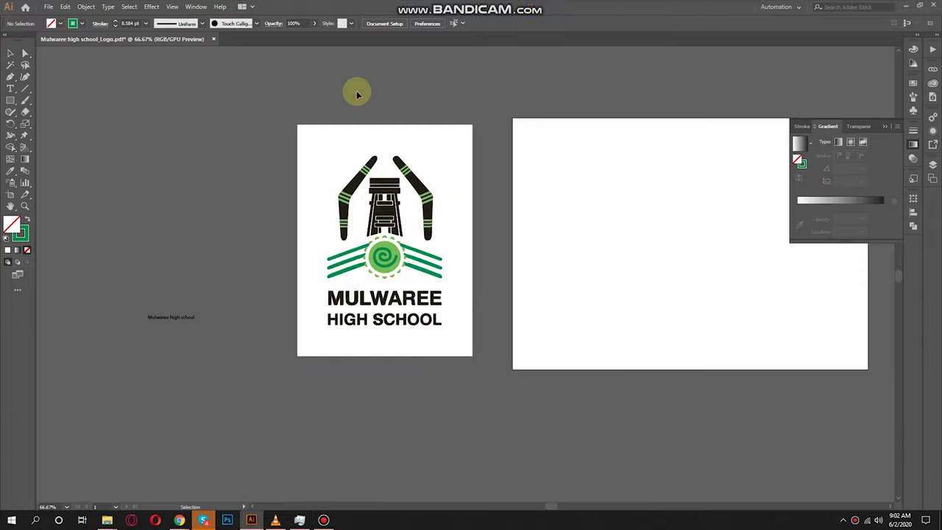
Narrow the thin bar on the tower.
{"action": "scroll", "coordinate": [387, 198], "scroll_direction": "up", "scroll_amount": 10}
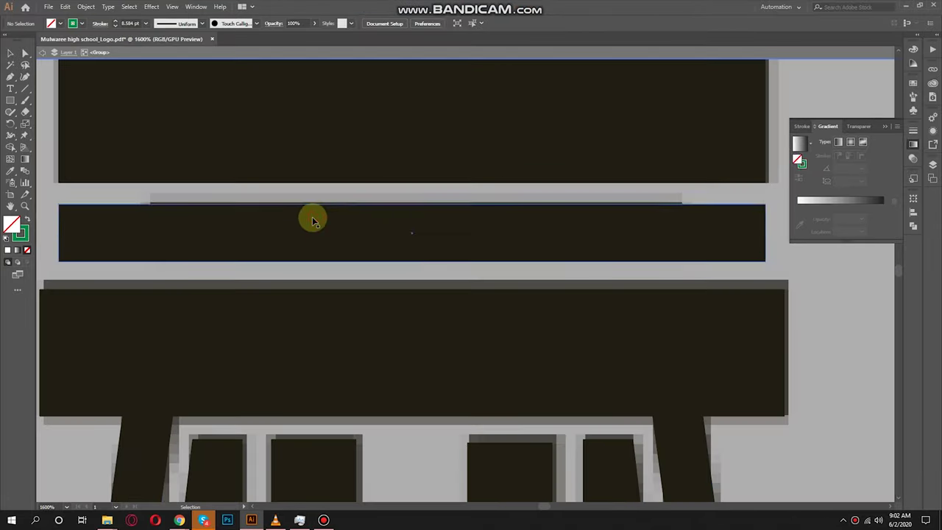
{"action": "left_click_drag", "start_coordinate": [573, 245], "coordinate": [538, 243]}
{"action": "scroll", "coordinate": [584, 234], "scroll_direction": "down", "scroll_amount": 10}
{"action": "scroll", "coordinate": [585, 234], "scroll_direction": "up", "scroll_amount": 8}
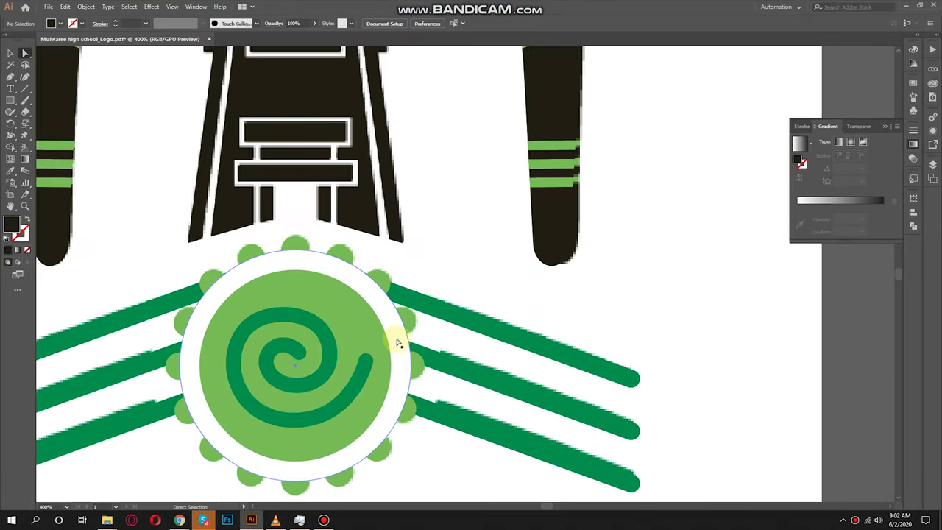
Enlarge the white circle behind the spiral.
{"action": "left_click", "coordinate": [396, 332]}
{"action": "scroll", "coordinate": [395, 332], "scroll_direction": "down", "scroll_amount": 8}
{"action": "scroll", "coordinate": [309, 298], "scroll_direction": "up", "scroll_amount": 8}
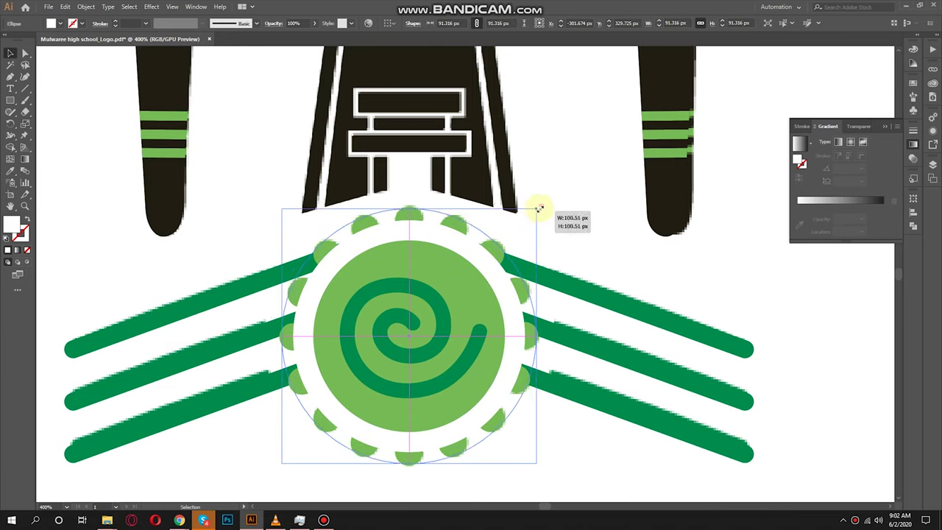
{"action": "left_click_drag", "start_coordinate": [540, 209], "coordinate": [596, 176]}
Move the logo artwork onto the right artboard.
{"action": "scroll", "coordinate": [481, 311], "scroll_direction": "down", "scroll_amount": 5}
{"action": "left_click", "coordinate": [481, 311]}
{"action": "scroll", "coordinate": [357, 312], "scroll_direction": "down", "scroll_amount": 3}
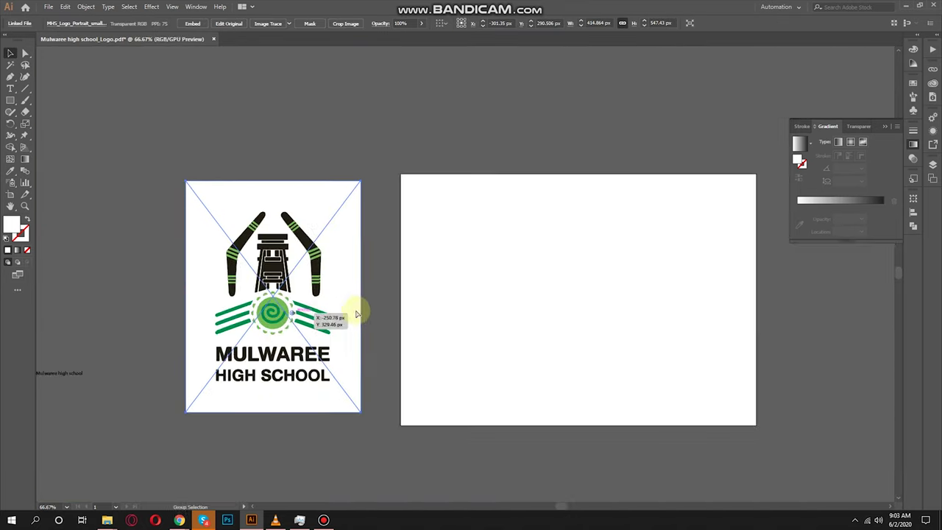
{"action": "left_click_drag", "start_coordinate": [362, 309], "coordinate": [666, 294]}
Set the spiral circle's fill to None.
{"action": "scroll", "coordinate": [515, 294], "scroll_direction": "up", "scroll_amount": 2}
{"action": "scroll", "coordinate": [515, 309], "scroll_direction": "up", "scroll_amount": 2}
{"action": "left_click", "coordinate": [532, 334]}
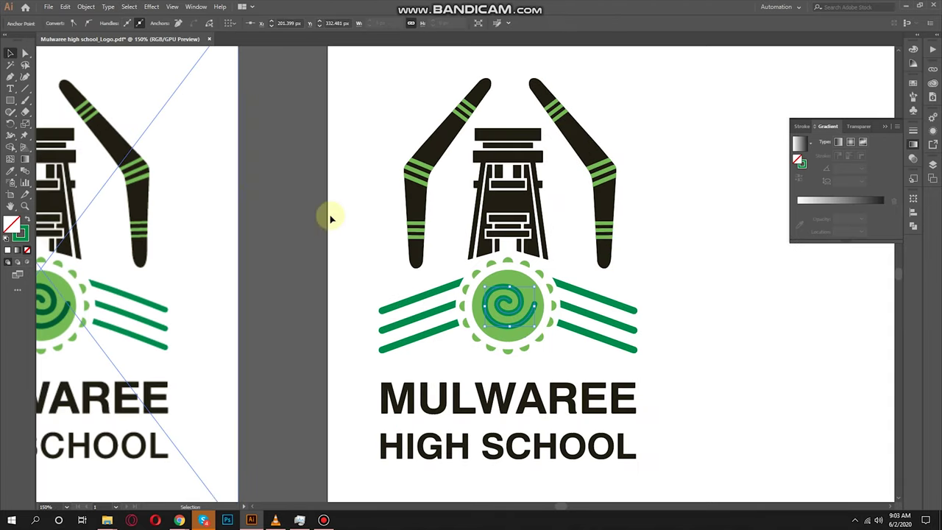
{"action": "left_click", "coordinate": [27, 248]}
Scale the whole logo group to fit its artboard.
{"action": "scroll", "coordinate": [380, 317], "scroll_direction": "down", "scroll_amount": 2}
{"action": "scroll", "coordinate": [232, 305], "scroll_direction": "up", "scroll_amount": 2}
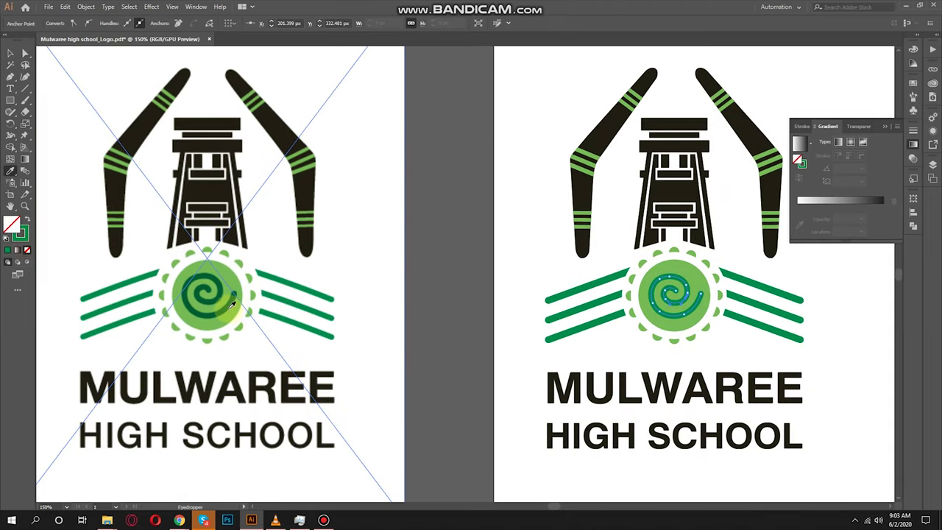
{"action": "scroll", "coordinate": [410, 266], "scroll_direction": "down", "scroll_amount": 3}
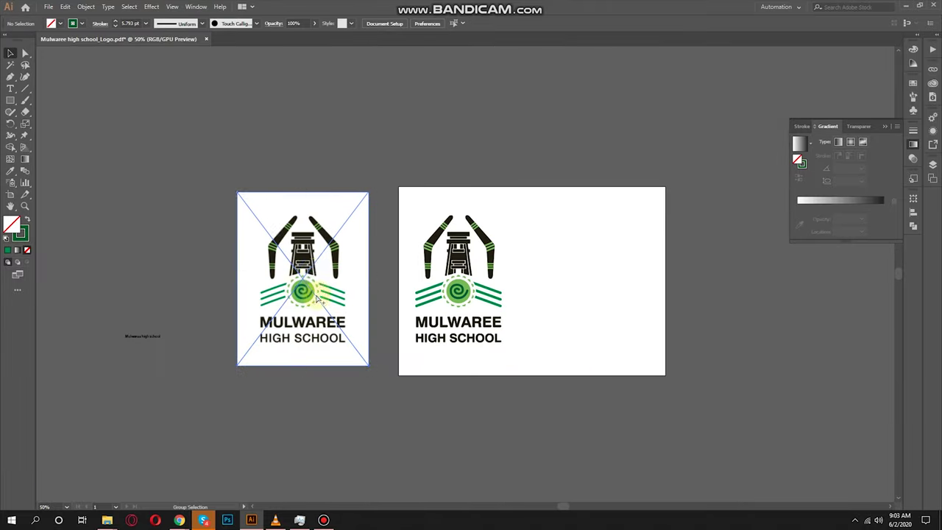
{"action": "scroll", "coordinate": [315, 248], "scroll_direction": "up", "scroll_amount": 2}
{"action": "left_click", "coordinate": [479, 227]}
{"action": "left_click_drag", "start_coordinate": [524, 138], "coordinate": [559, 125]}
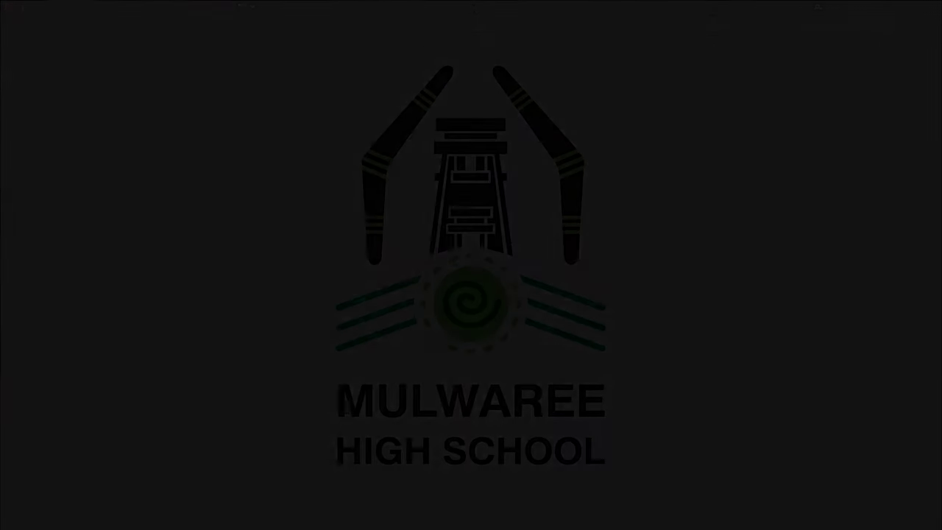